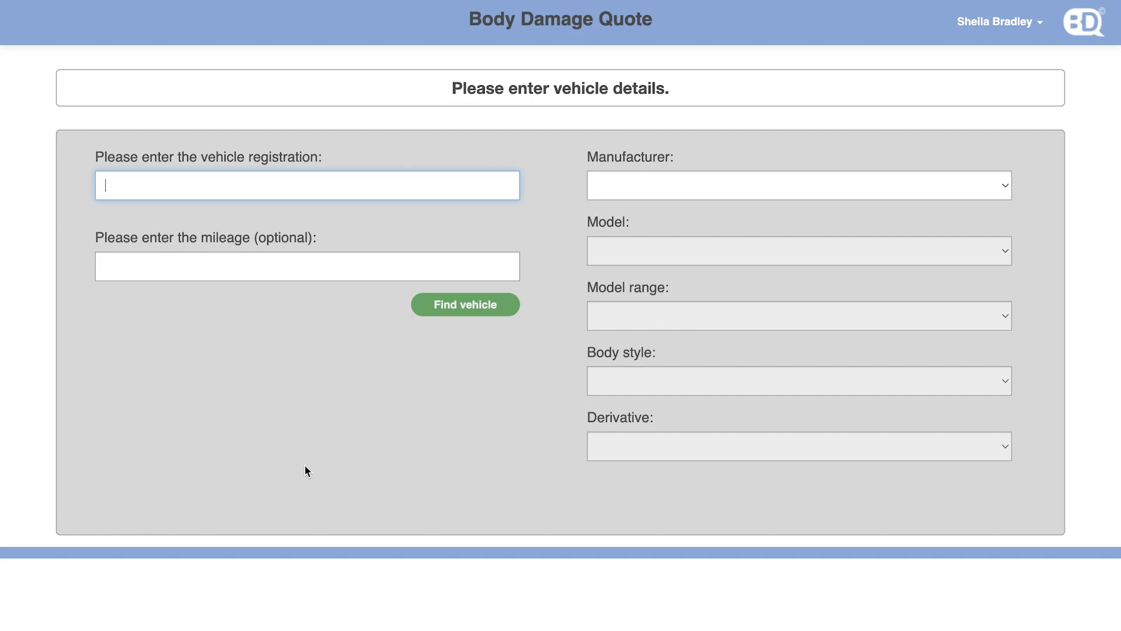
{"action": "left_click", "coordinate": [362, 188]}
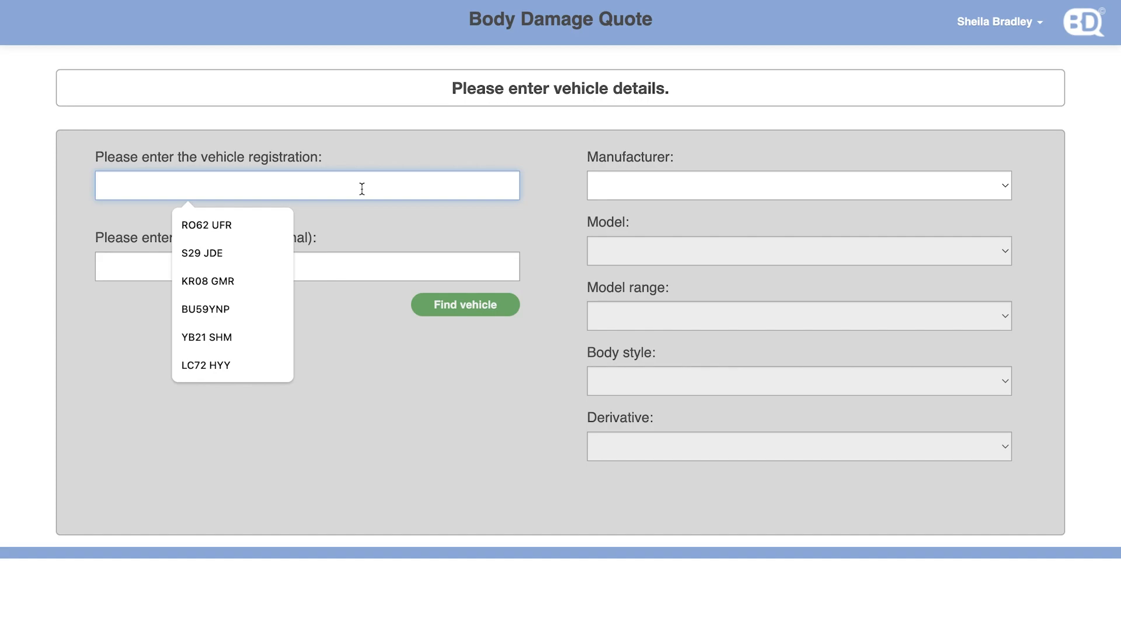
{"action": "type", "text": "RO62 "}
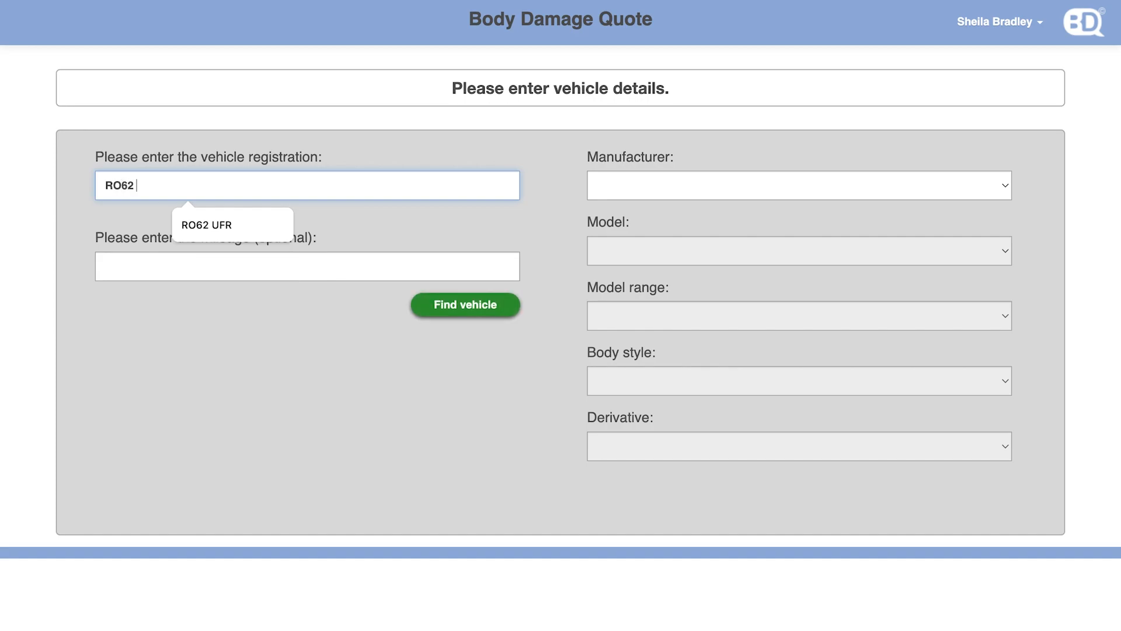
{"action": "type", "text": "UFR"}
{"action": "left_click", "coordinate": [363, 265]}
{"action": "type", "text": "3000"}
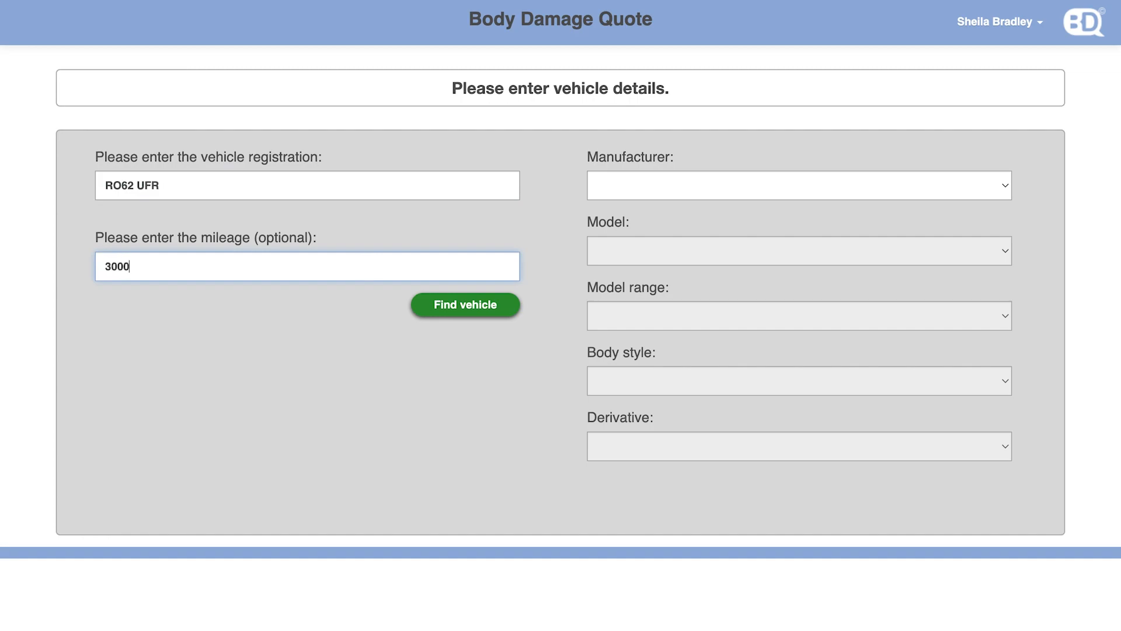
{"action": "left_click", "coordinate": [472, 300]}
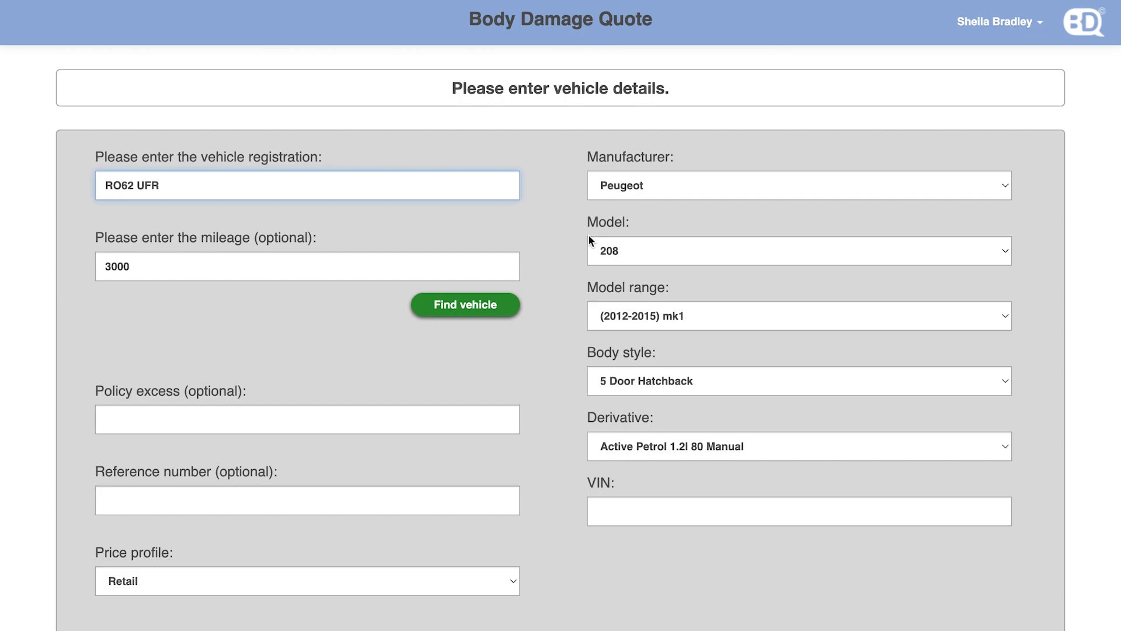
{"action": "left_click", "coordinate": [603, 199]}
{"action": "scroll", "coordinate": [605, 199], "scroll_direction": "up", "scroll_amount": 10}
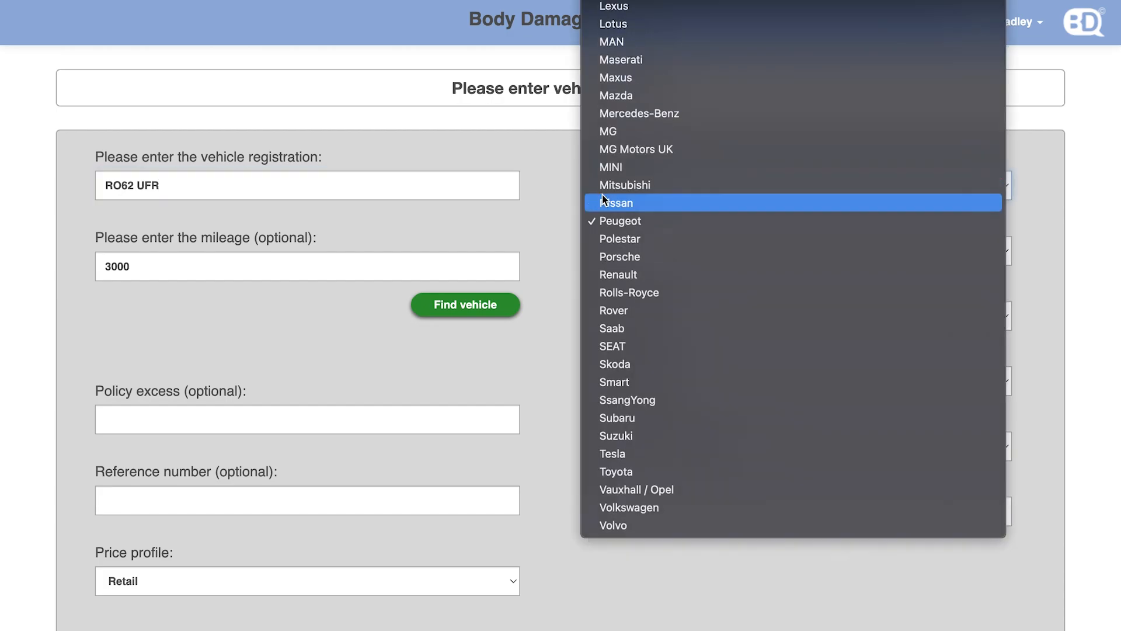
{"action": "left_click", "coordinate": [534, 380]}
- Set the price profile for the quote to Traditional
{"action": "scroll", "coordinate": [534, 380], "scroll_direction": "down", "scroll_amount": 2}
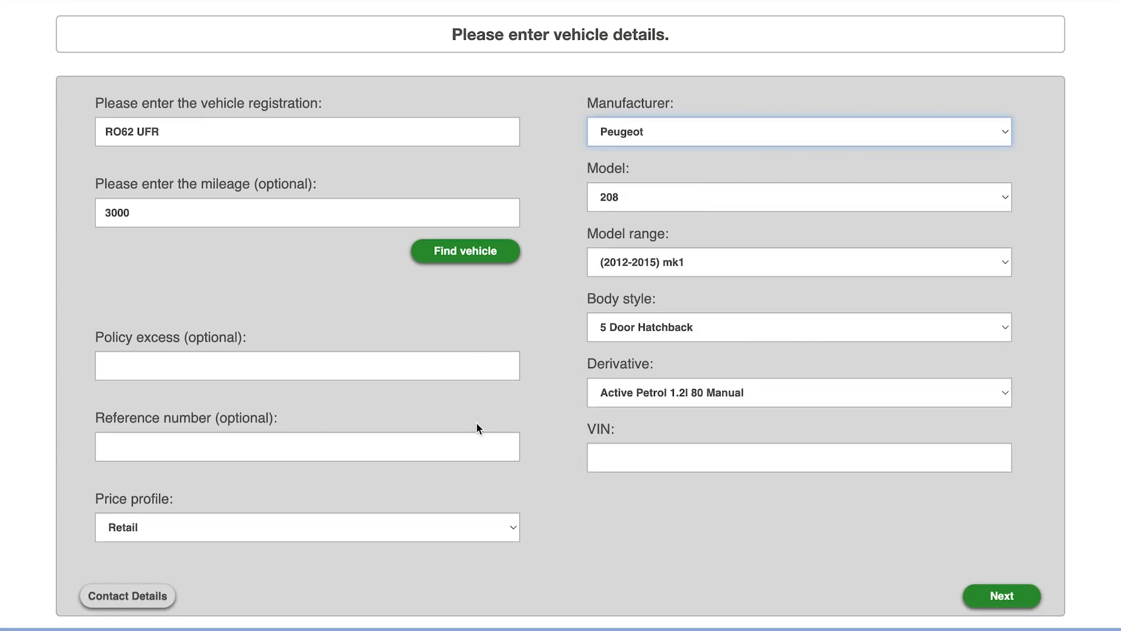
{"action": "scroll", "coordinate": [475, 451], "scroll_direction": "down", "scroll_amount": 1}
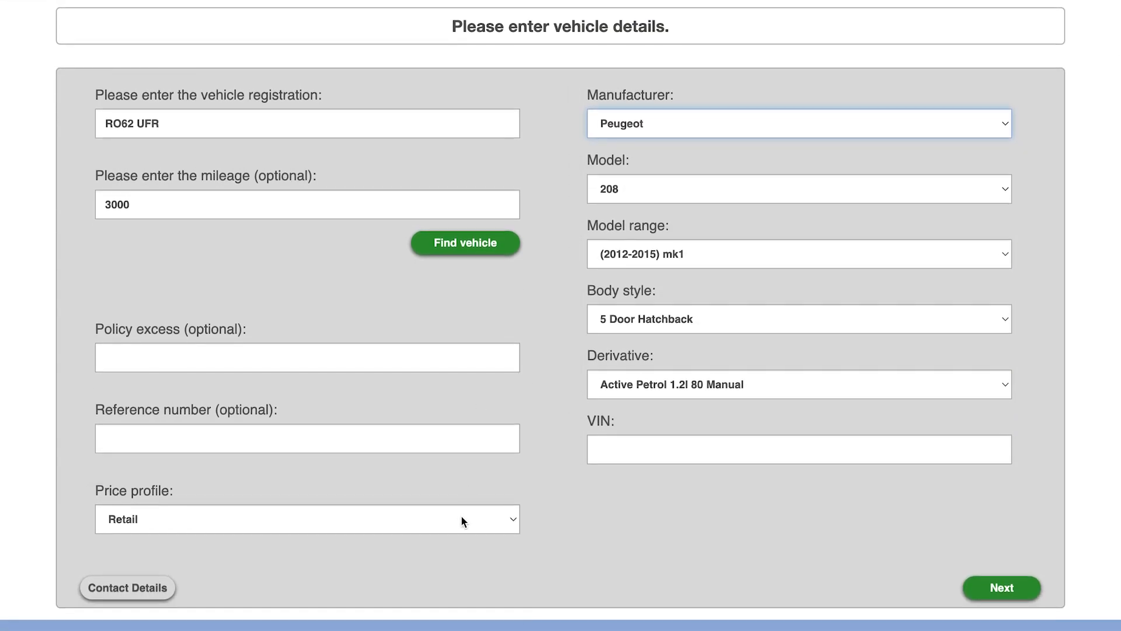
{"action": "left_click", "coordinate": [461, 520]}
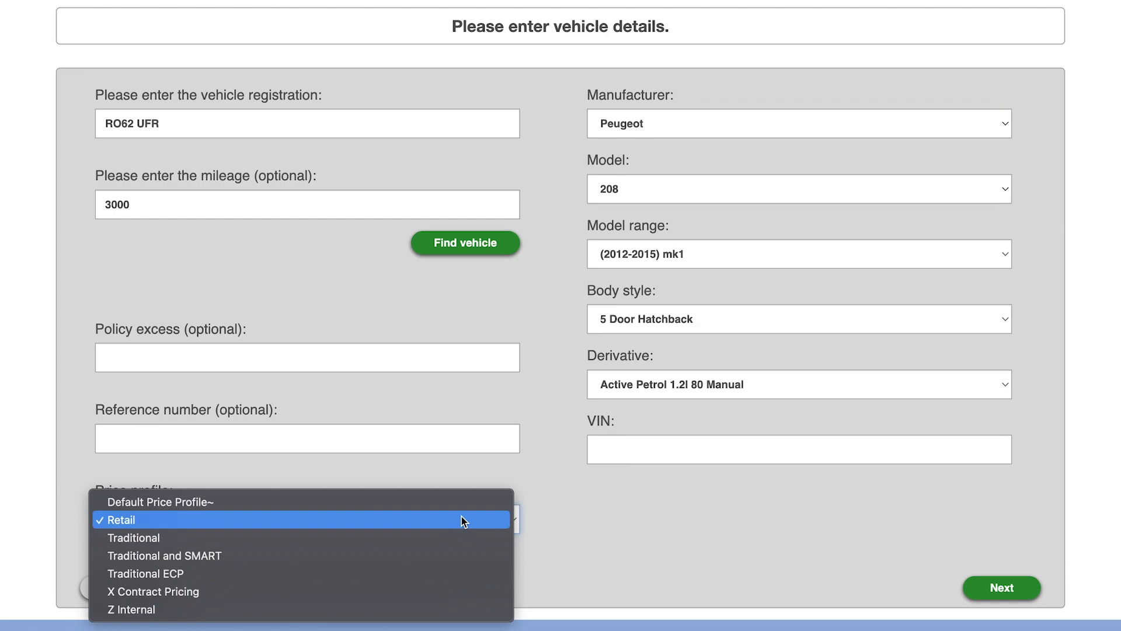
{"action": "left_click", "coordinate": [458, 536]}
- View the customer contact details form and return to the vehicle details
{"action": "left_click", "coordinate": [171, 589]}
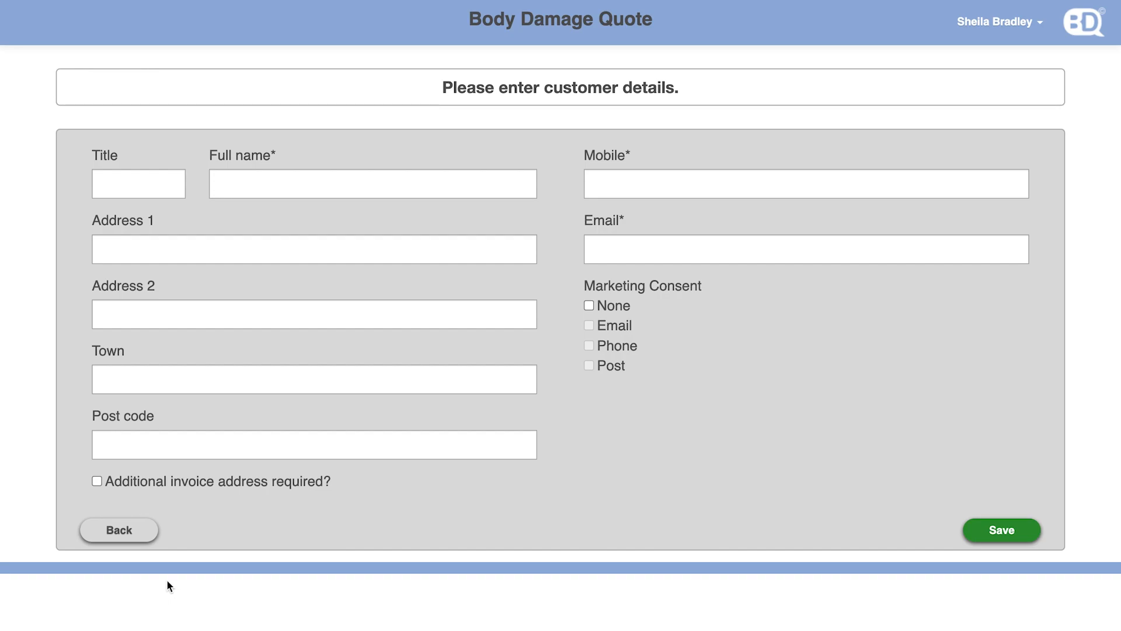
{"action": "left_click", "coordinate": [128, 535]}
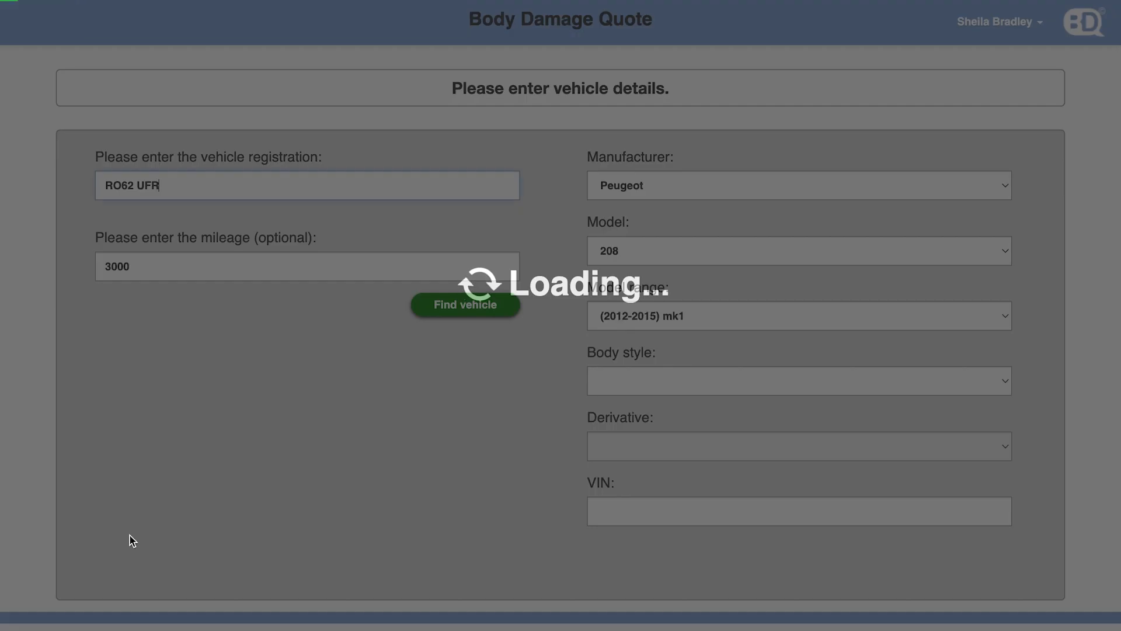
- Continue to the vehicle diagram and select the right front door and right front wing as the damaged areas
{"action": "scroll", "coordinate": [741, 613], "scroll_direction": "down", "scroll_amount": 3}
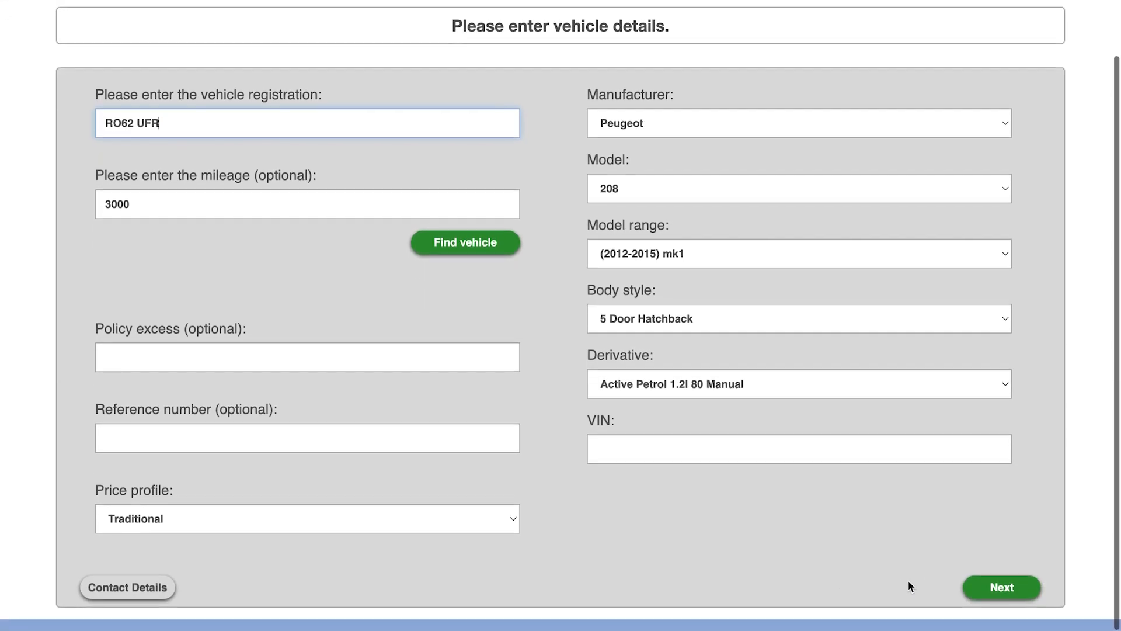
{"action": "left_click", "coordinate": [970, 588]}
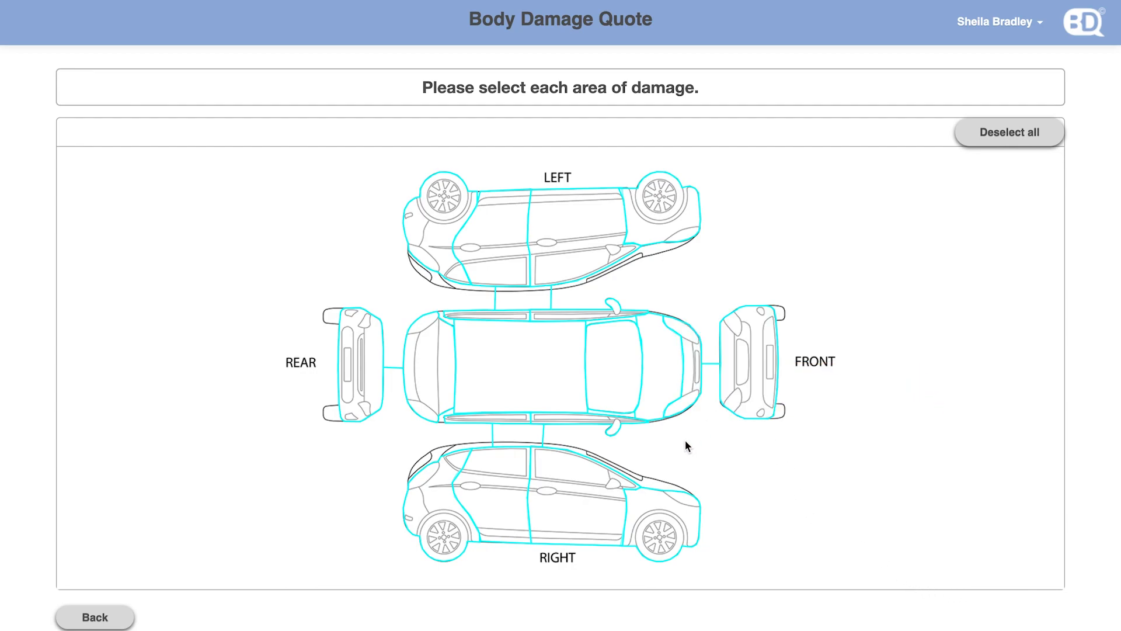
{"action": "left_click", "coordinate": [590, 500]}
{"action": "left_click", "coordinate": [646, 500]}
{"action": "left_click", "coordinate": [1001, 616]}
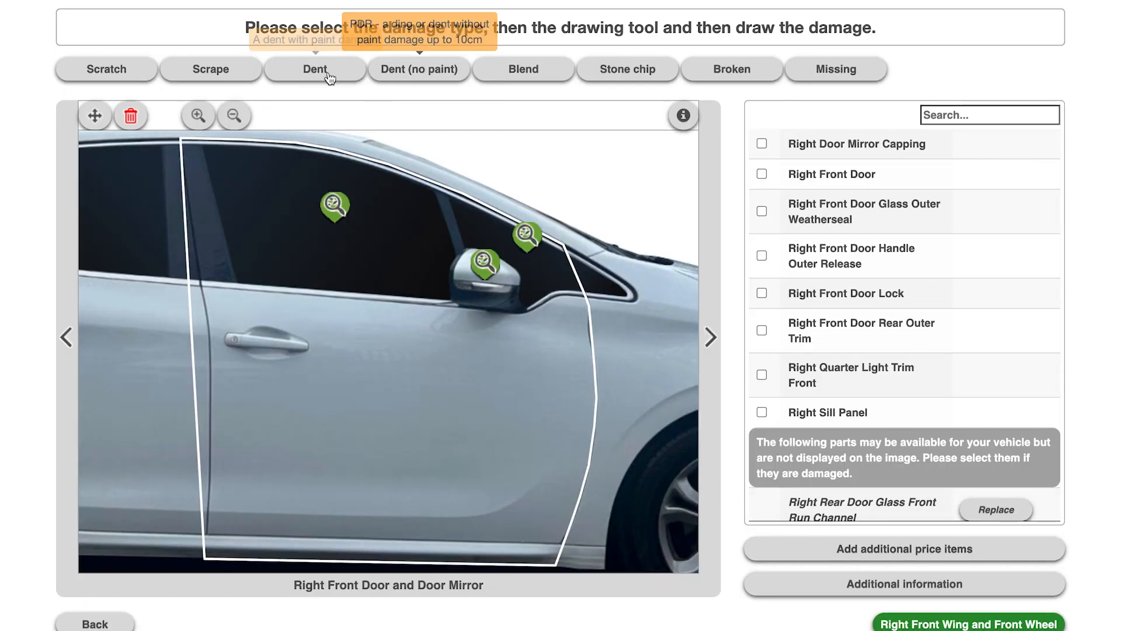
- Draw a triangular scrape about 20 cm long and 127 cm² near the lower front edge of the right front door
{"action": "left_click", "coordinate": [220, 70]}
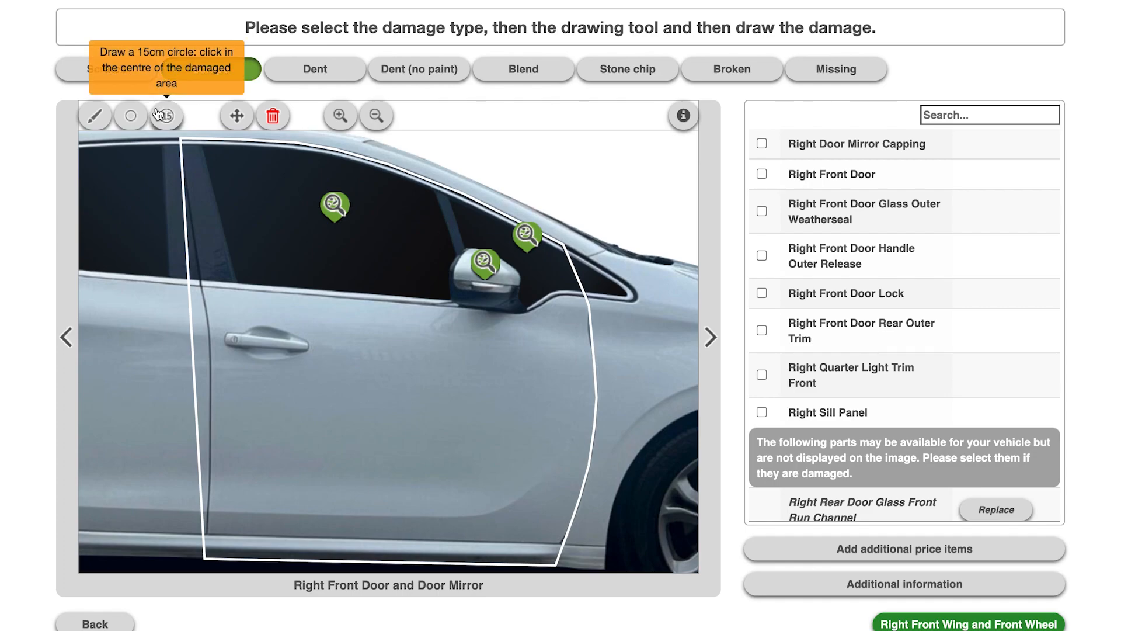
{"action": "left_click", "coordinate": [95, 115]}
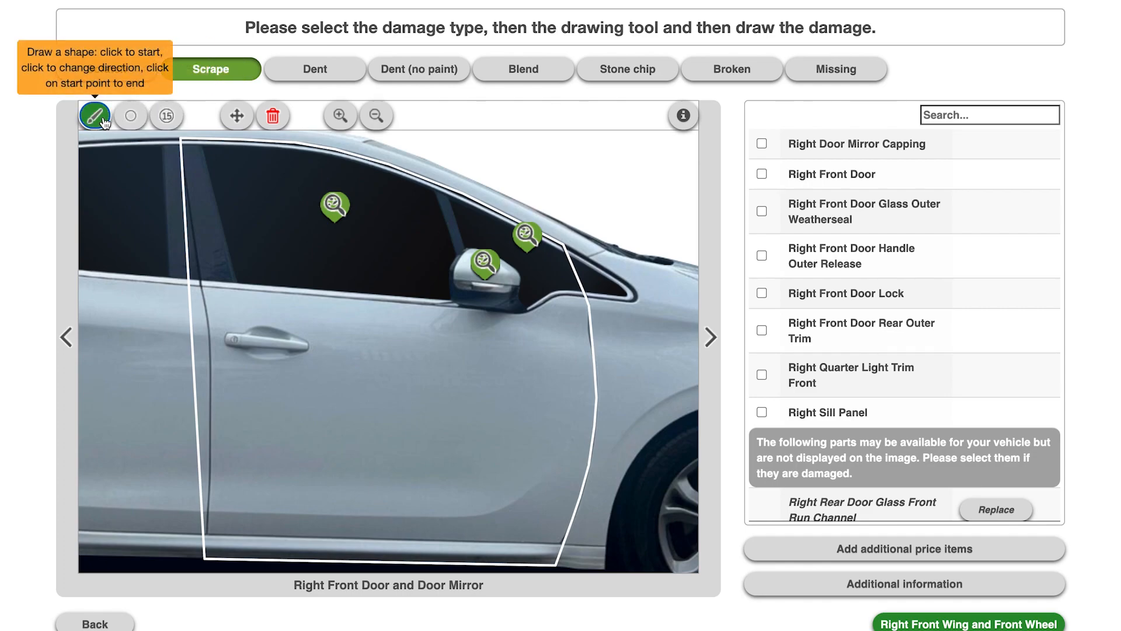
{"action": "mouse_move", "coordinate": [543, 427]}
{"action": "left_mouse_down"}
{"action": "mouse_move", "coordinate": [586, 415]}
{"action": "mouse_move", "coordinate": [586, 494]}
{"action": "left_mouse_up"}
{"action": "left_click", "coordinate": [577, 483]}
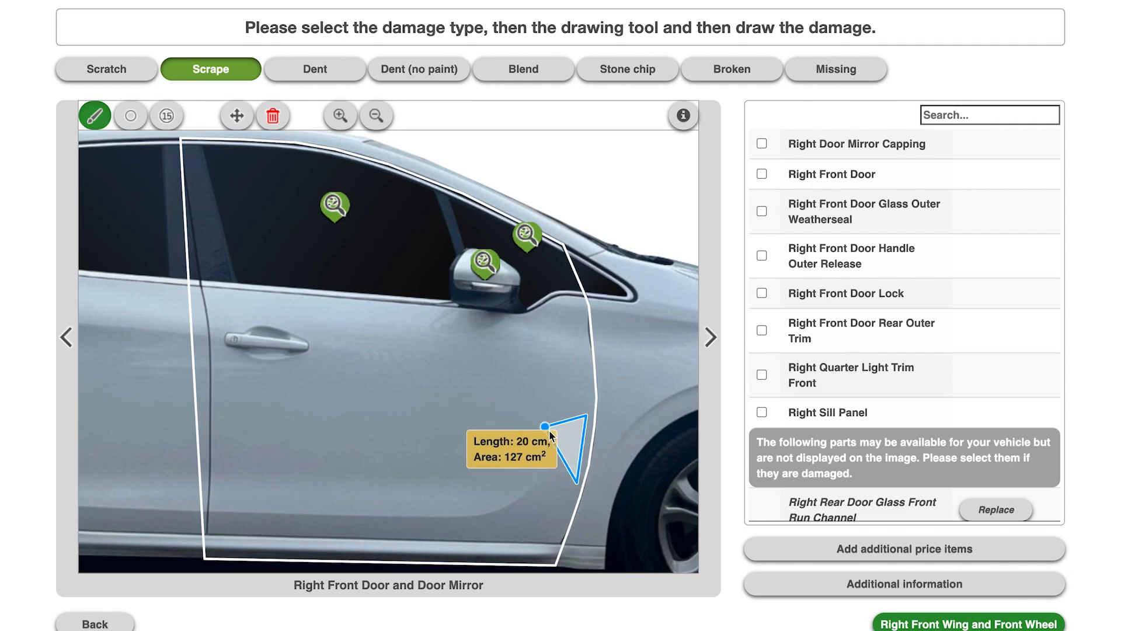
{"action": "left_click", "coordinate": [545, 427]}
- Continue to the Right Front Wing and Front Wheel image and mark a blend on the wing near the door edge
{"action": "scroll", "coordinate": [730, 526], "scroll_direction": "down", "scroll_amount": 1}
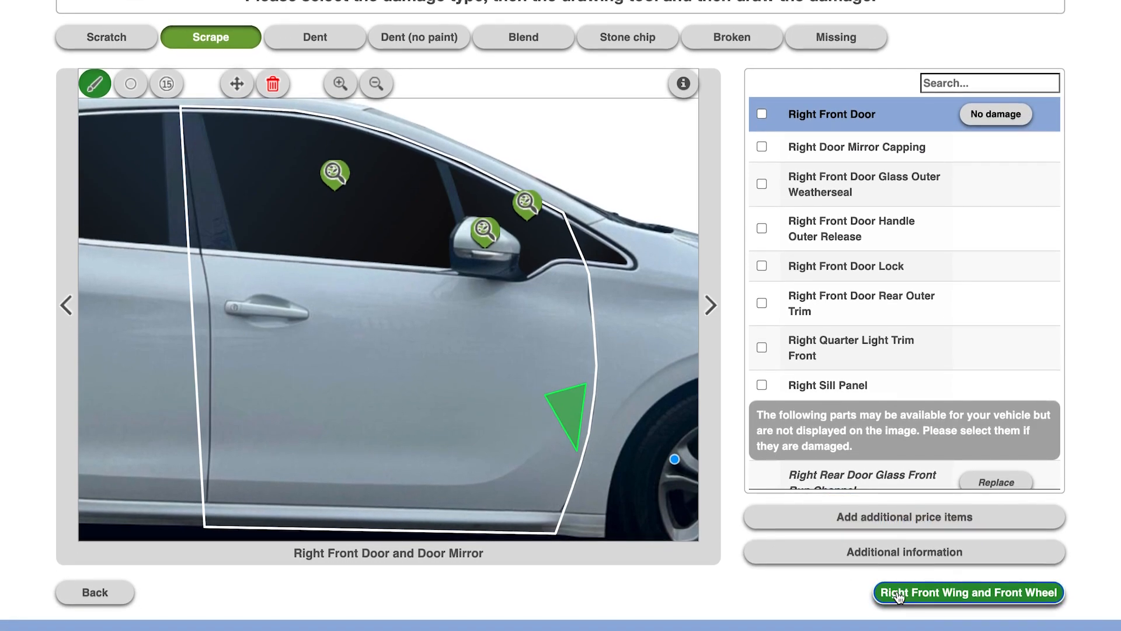
{"action": "left_click", "coordinate": [893, 592]}
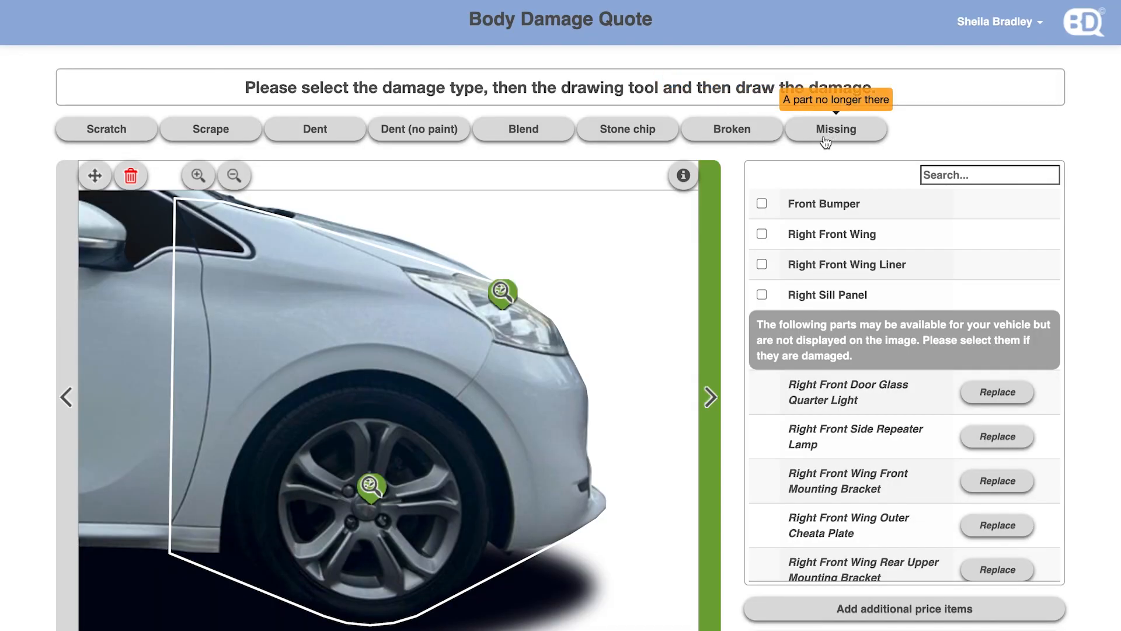
{"action": "left_click", "coordinate": [518, 142]}
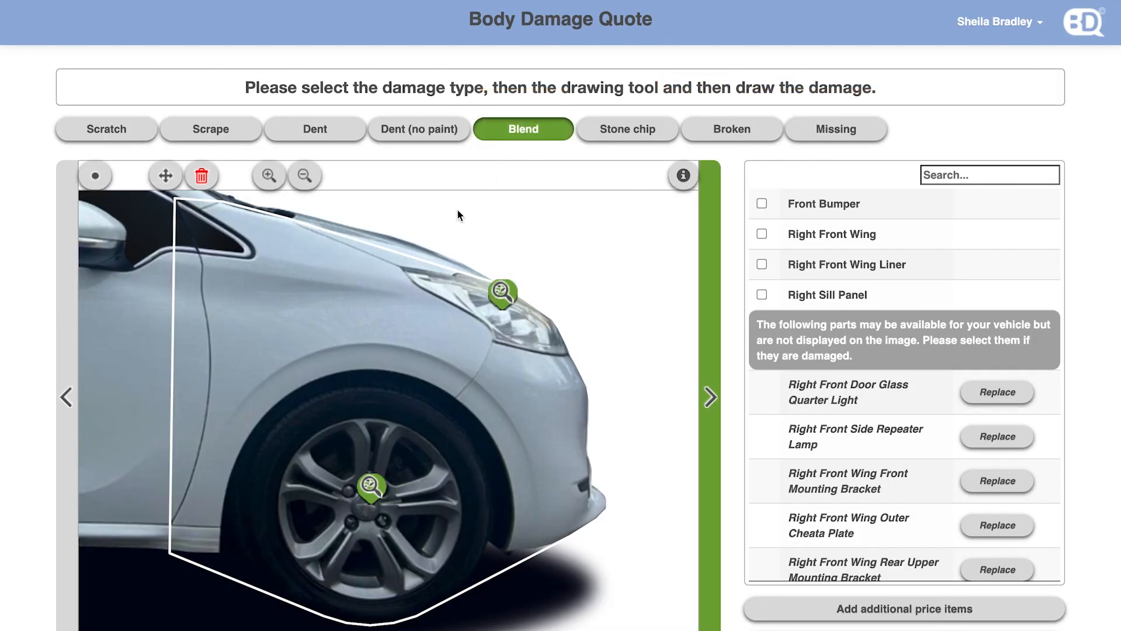
{"action": "left_click", "coordinate": [103, 173]}
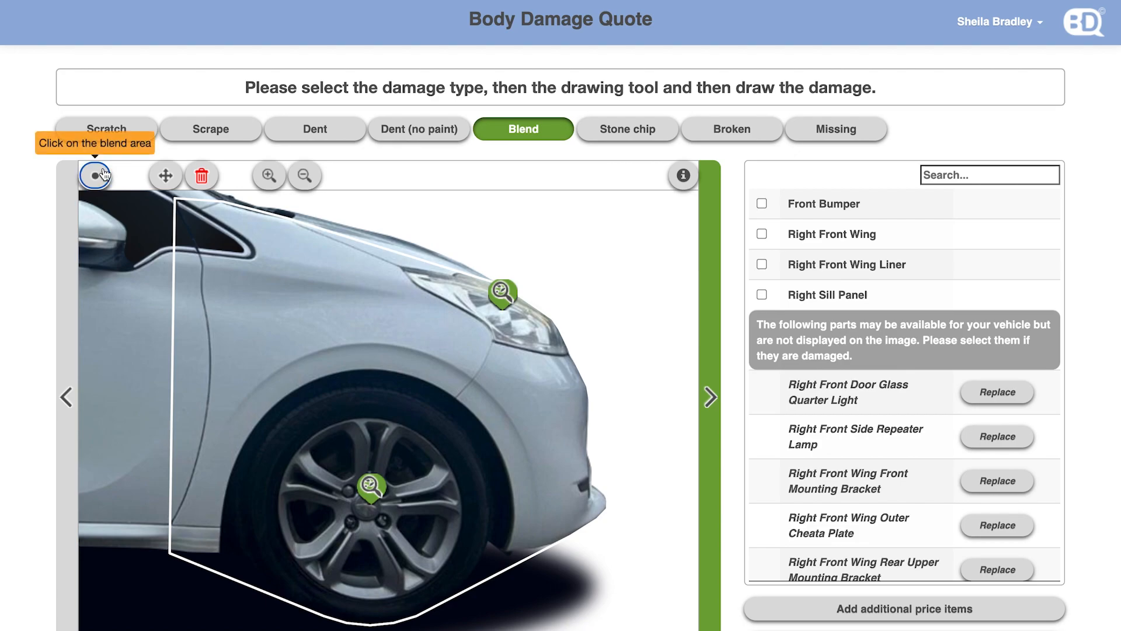
{"action": "left_click", "coordinate": [212, 429]}
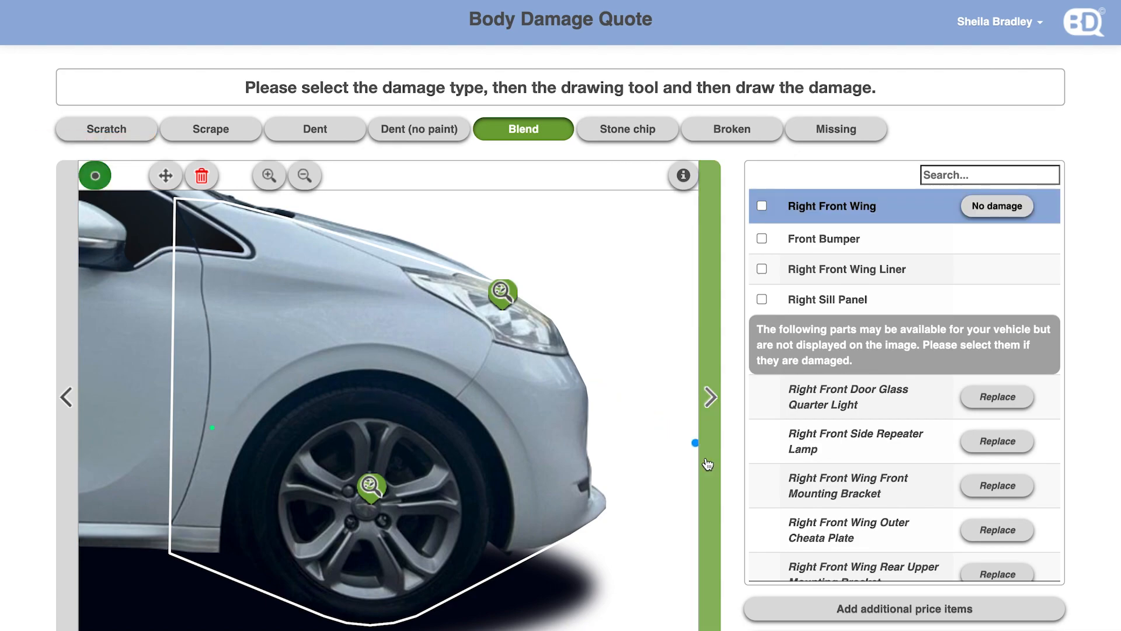
- Add Car / Vehicle Care Kit and Environmental (EPA) Charges as additional price items, one of each
{"action": "scroll", "coordinate": [707, 465], "scroll_direction": "down", "scroll_amount": 3}
{"action": "left_click", "coordinate": [770, 517]}
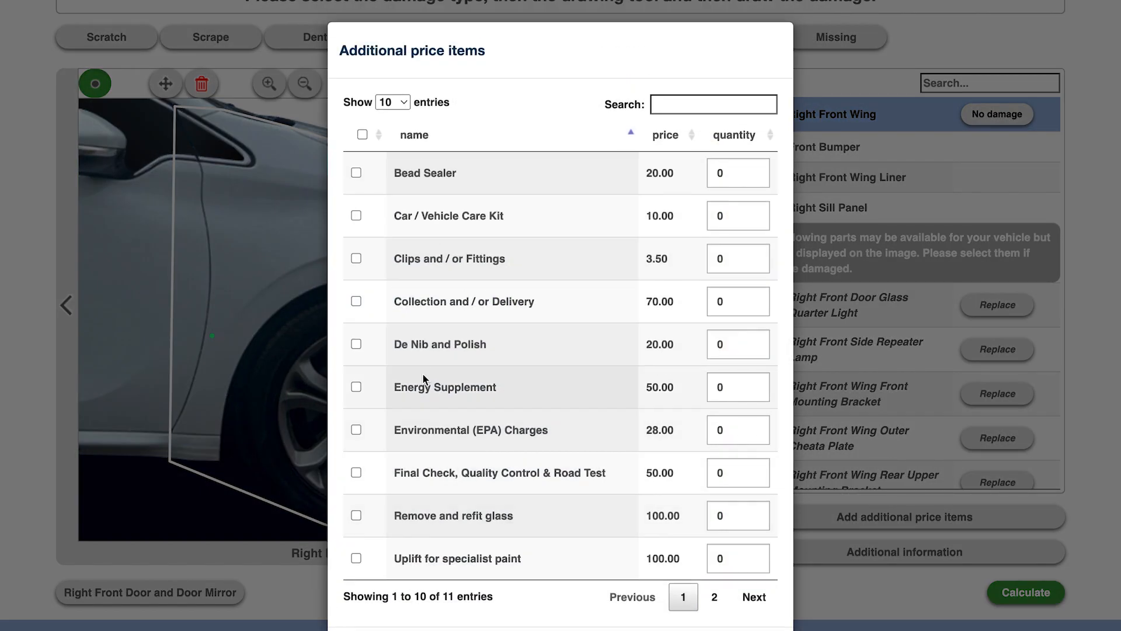
{"action": "left_click", "coordinate": [355, 215]}
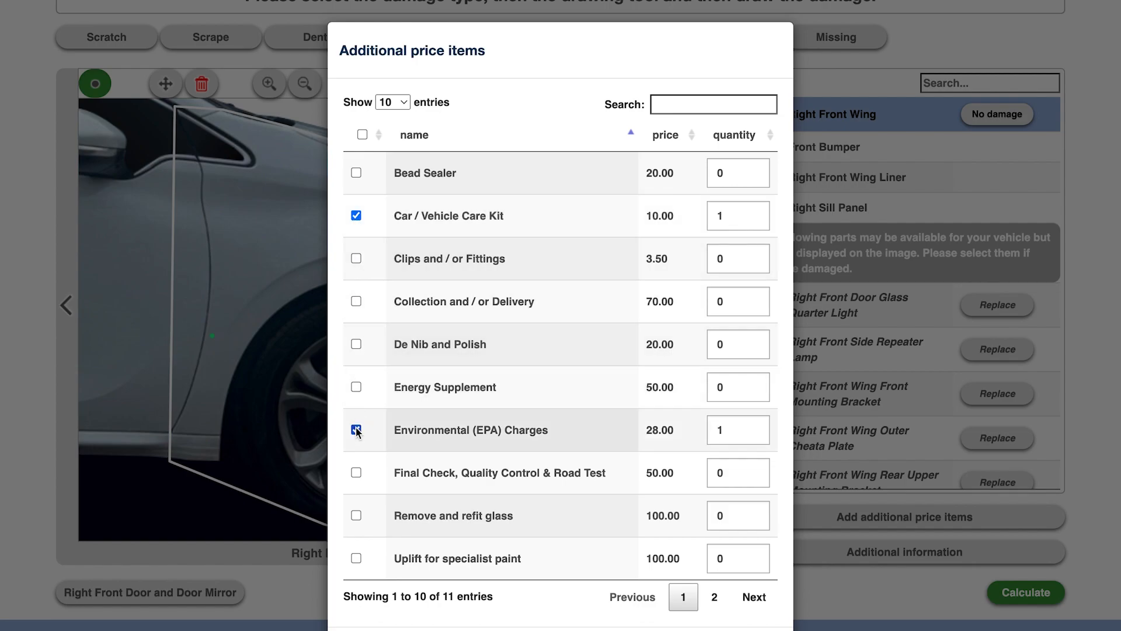
{"action": "scroll", "coordinate": [356, 428], "scroll_direction": "down", "scroll_amount": 2}
{"action": "left_click", "coordinate": [506, 581]}
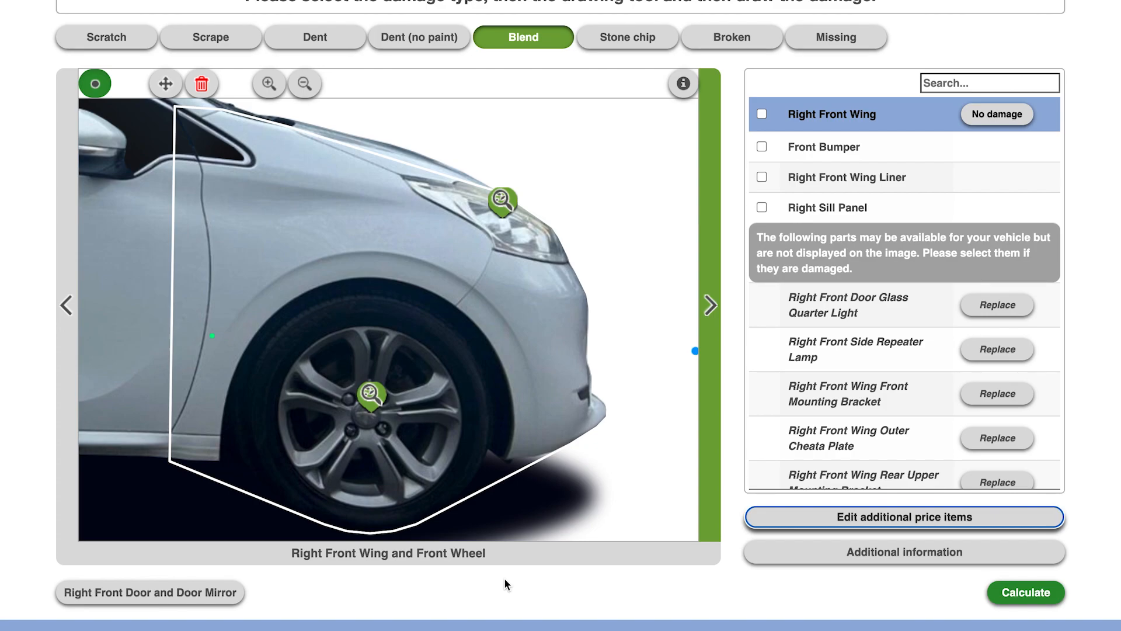
- Calculate the estimate and review its operations, additional items and totals
{"action": "left_click", "coordinate": [1025, 591]}
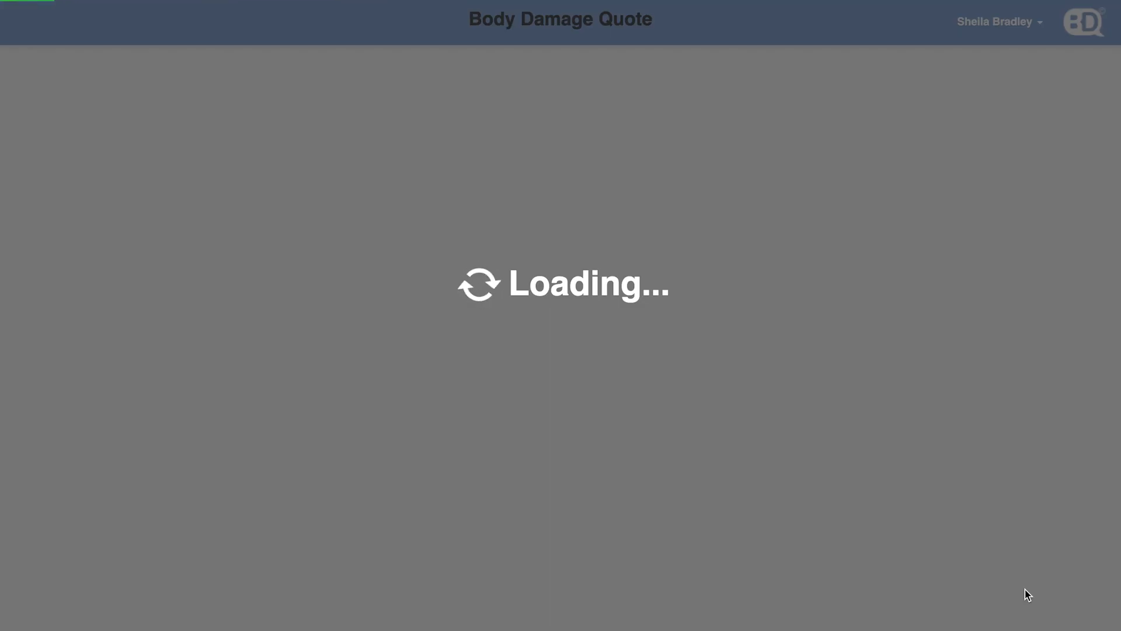
{"action": "scroll", "coordinate": [1027, 595], "scroll_direction": "down", "scroll_amount": 3}
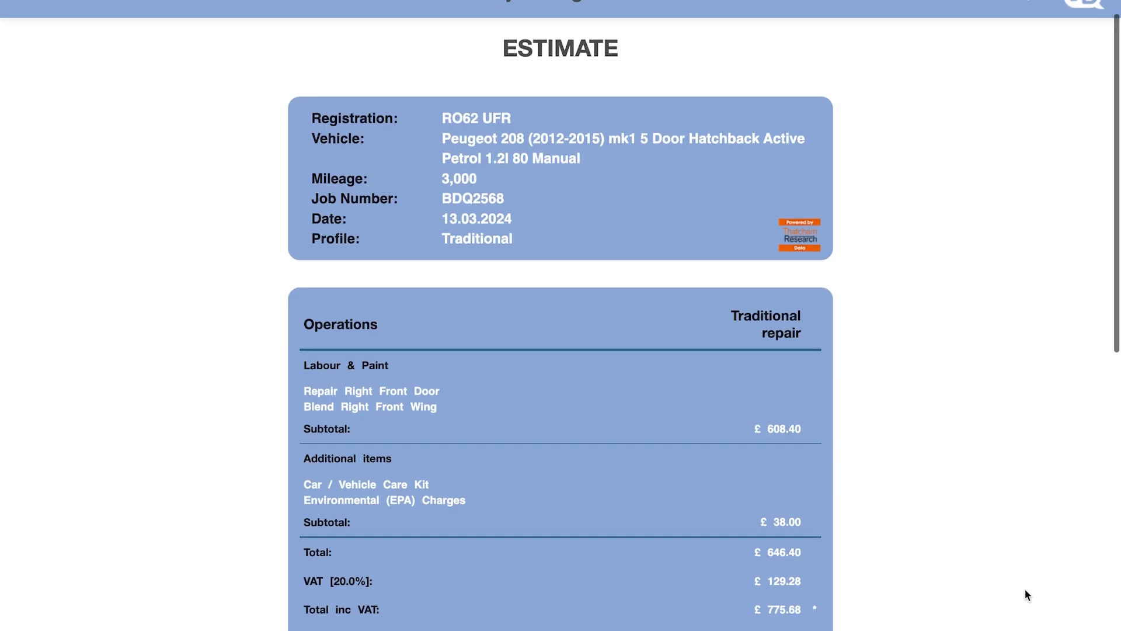
{"action": "scroll", "coordinate": [1026, 591], "scroll_direction": "down", "scroll_amount": 1}
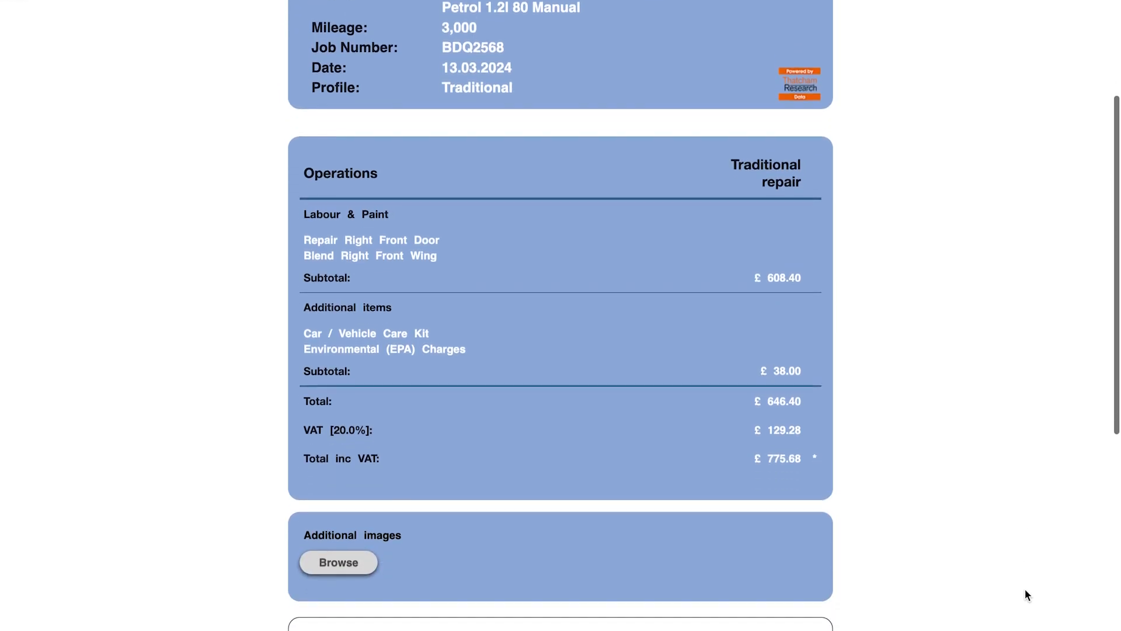
{"action": "scroll", "coordinate": [1026, 591], "scroll_direction": "down", "scroll_amount": 2}
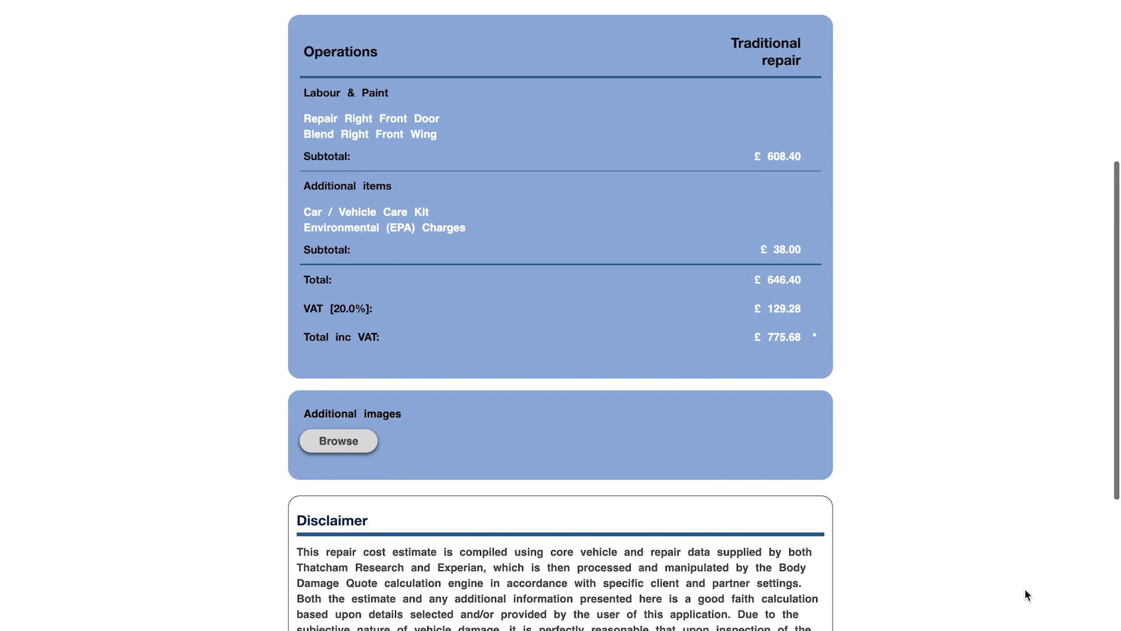
{"action": "scroll", "coordinate": [663, 430], "scroll_direction": "down", "scroll_amount": 3}
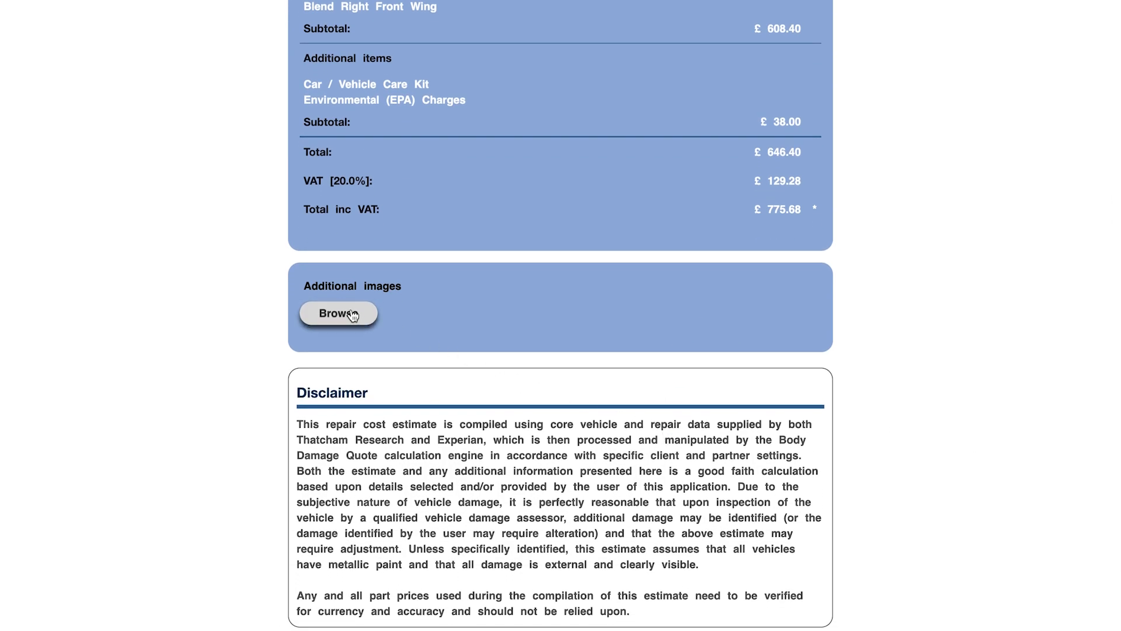
- Browse for additional images to attach to the estimate and cancel the file selection
{"action": "left_click", "coordinate": [351, 313]}
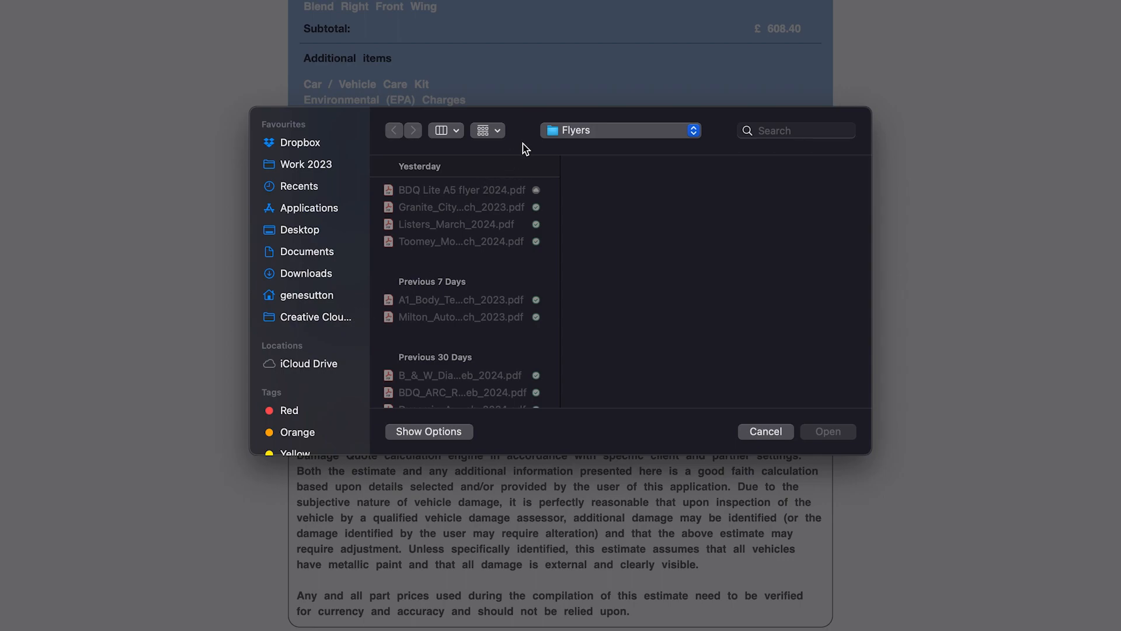
{"action": "left_click", "coordinate": [750, 432]}
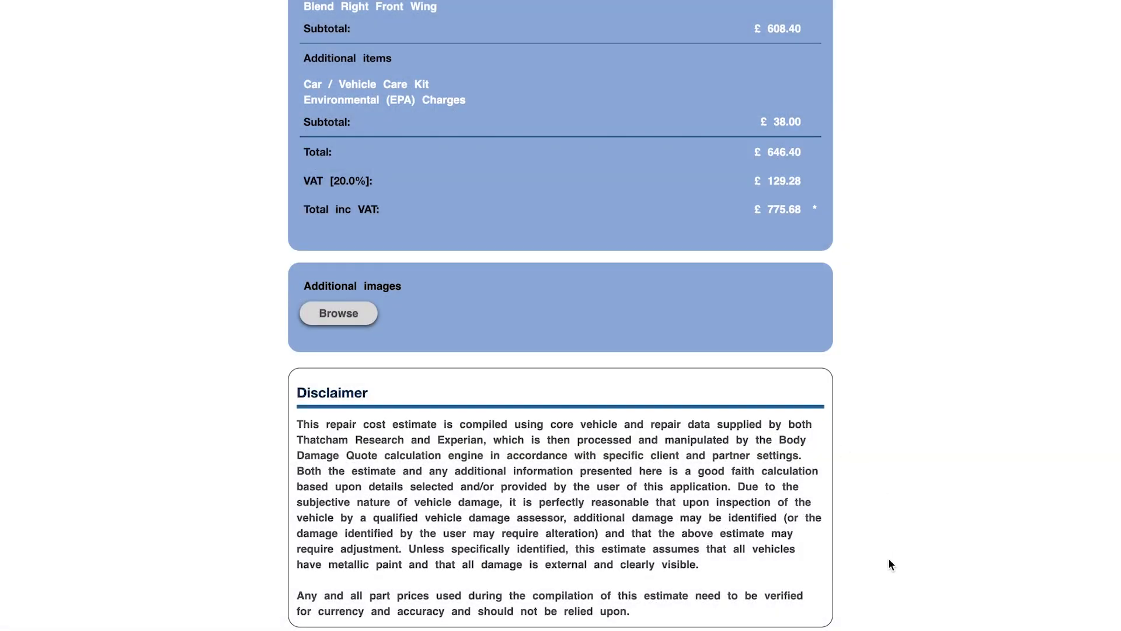
- Open the detailed version of the estimate and switch it to editing
{"action": "scroll", "coordinate": [888, 561], "scroll_direction": "down", "scroll_amount": 2}
{"action": "scroll", "coordinate": [889, 562], "scroll_direction": "down", "scroll_amount": 1}
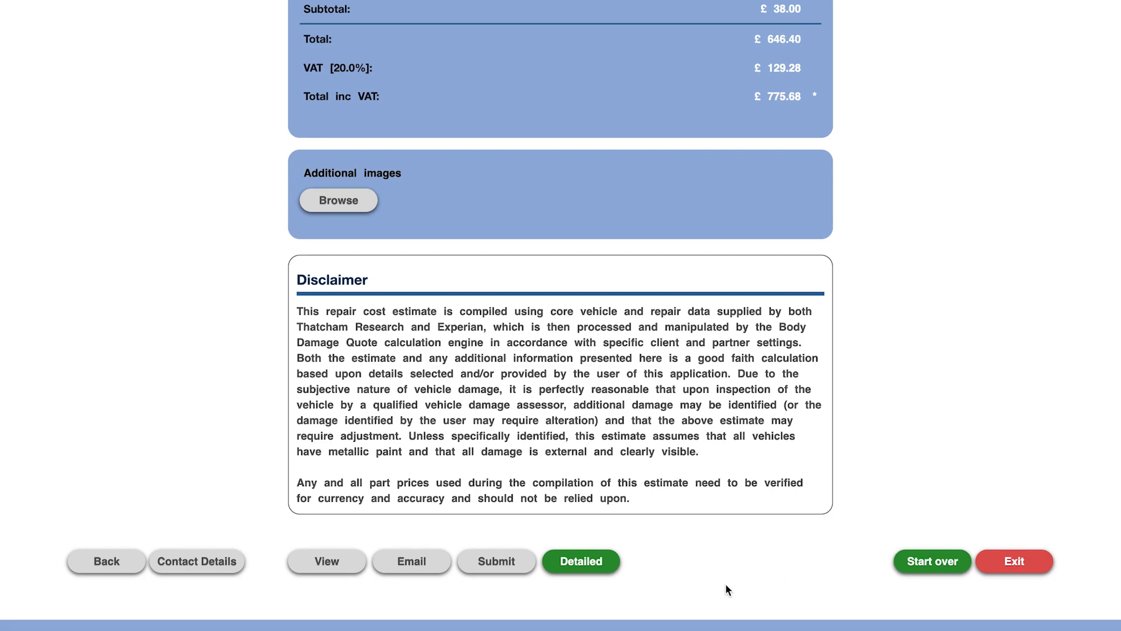
{"action": "left_click", "coordinate": [592, 571]}
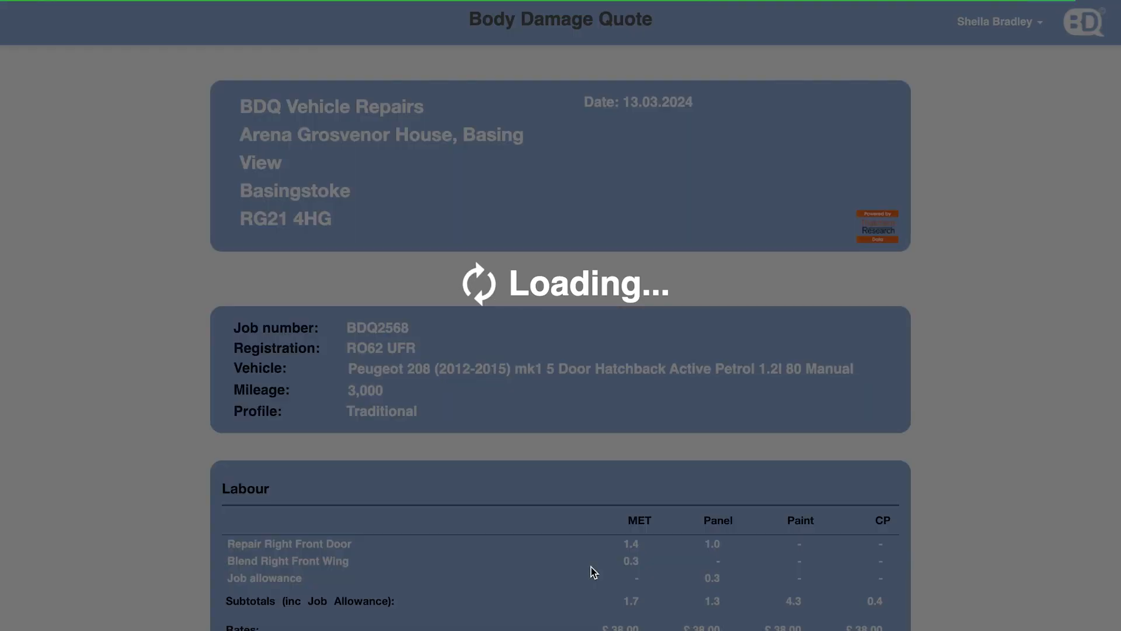
{"action": "scroll", "coordinate": [591, 566], "scroll_direction": "down", "scroll_amount": 8}
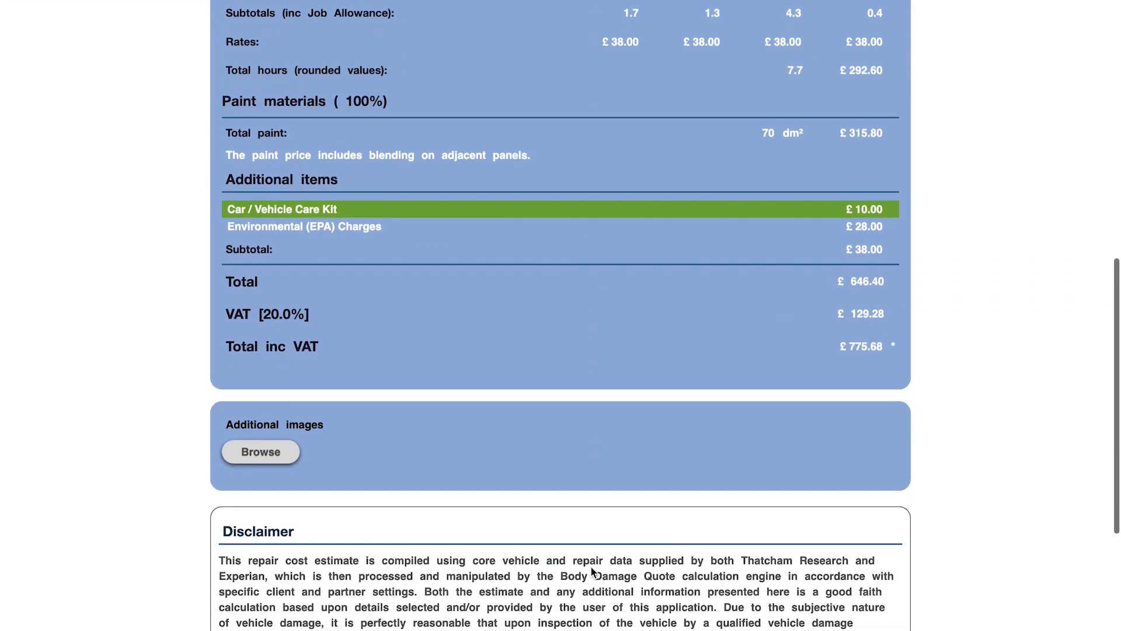
{"action": "scroll", "coordinate": [590, 569], "scroll_direction": "down", "scroll_amount": 4}
{"action": "left_click", "coordinate": [272, 563]}
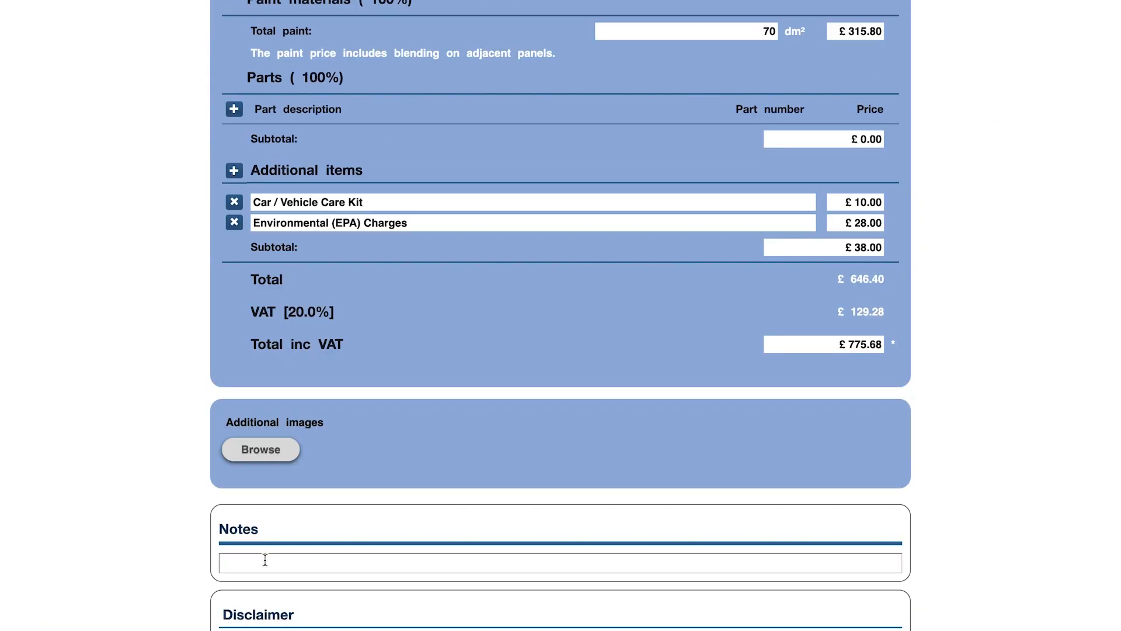
- Set the MET time for Repair Right Front Door to 2 and the panel labour subtotal to 3
{"action": "scroll", "coordinate": [457, 373], "scroll_direction": "up", "scroll_amount": 5}
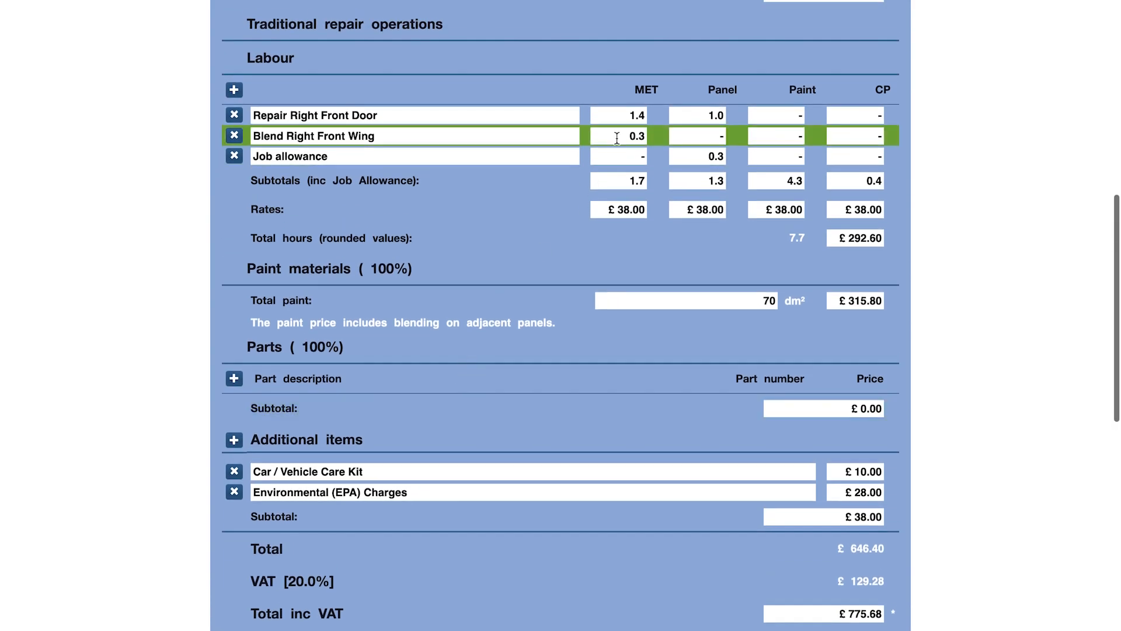
{"action": "left_click", "coordinate": [617, 113]}
{"action": "type", "text": "2"}
{"action": "left_click", "coordinate": [701, 180]}
{"action": "type", "text": "3"}
{"action": "left_click", "coordinate": [998, 297]}
- Finish editing the detailed estimate and return to its summary version
{"action": "scroll", "coordinate": [1001, 298], "scroll_direction": "down", "scroll_amount": 2}
{"action": "scroll", "coordinate": [1001, 299], "scroll_direction": "down", "scroll_amount": 8}
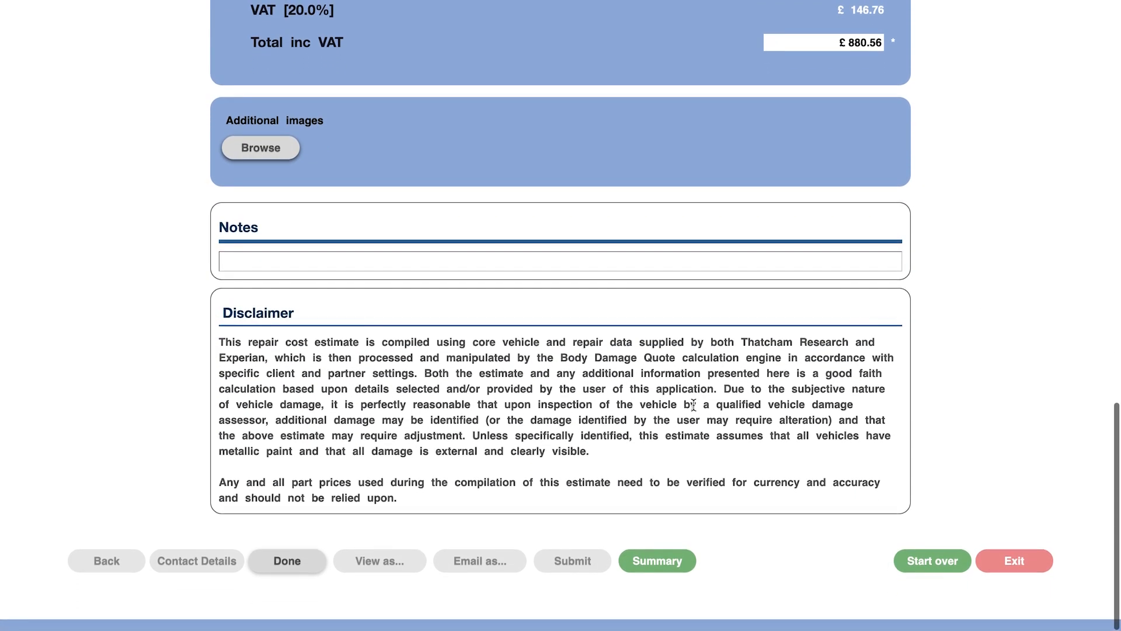
{"action": "left_click", "coordinate": [285, 564]}
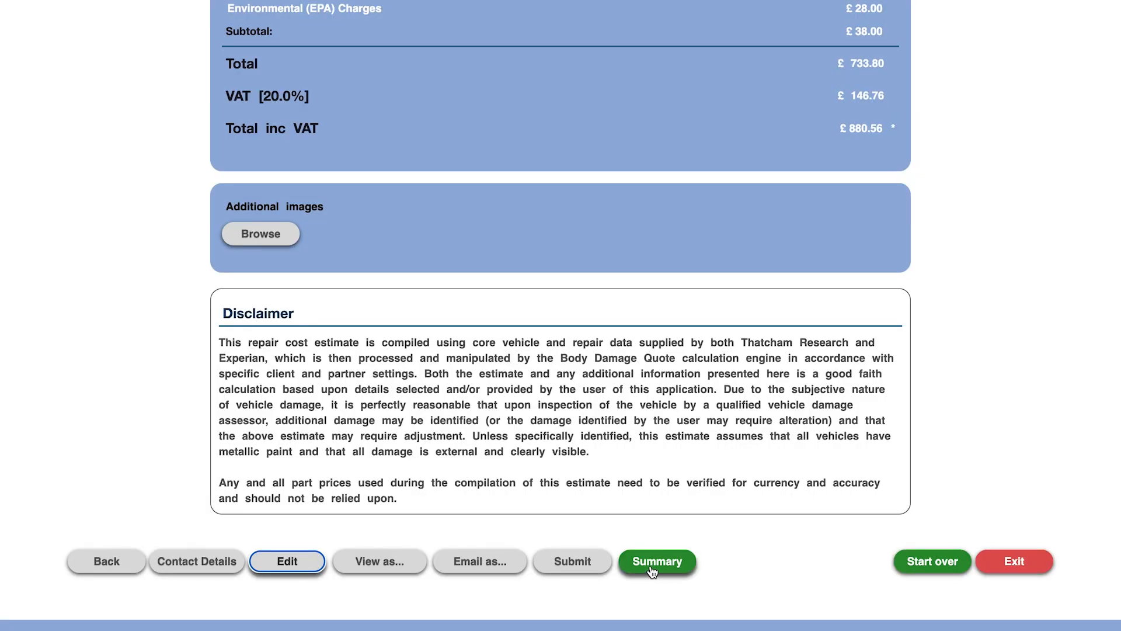
{"action": "left_click", "coordinate": [652, 569]}
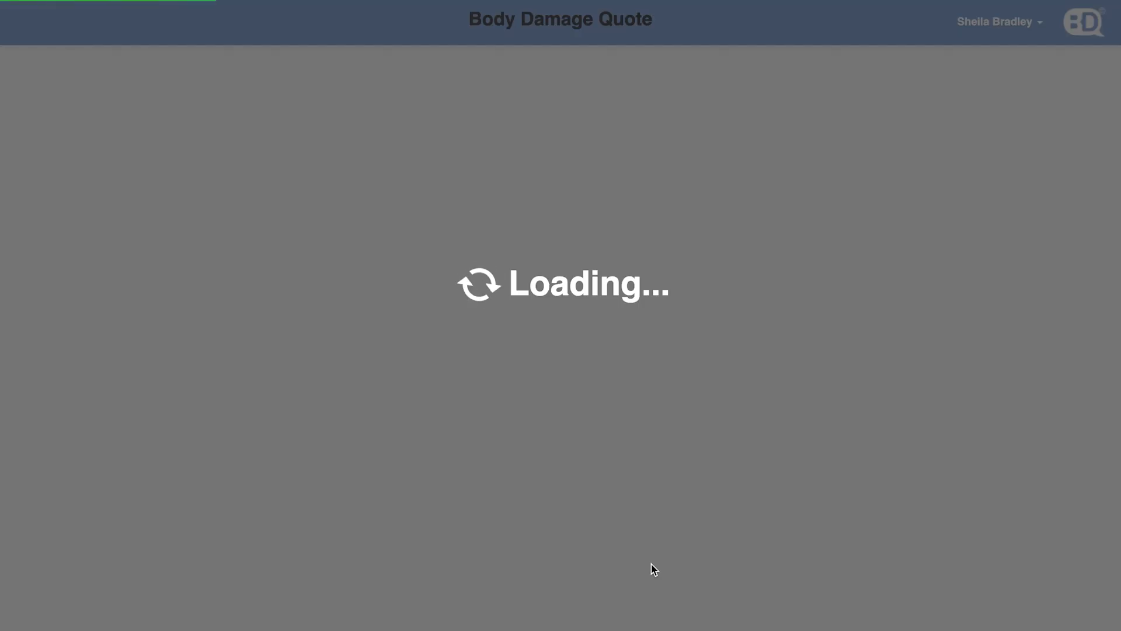
- Generate the summary repair estimate as a PDF and review its operations, totals, disclaimer and damage images
{"action": "scroll", "coordinate": [652, 569], "scroll_direction": "down", "scroll_amount": 10}
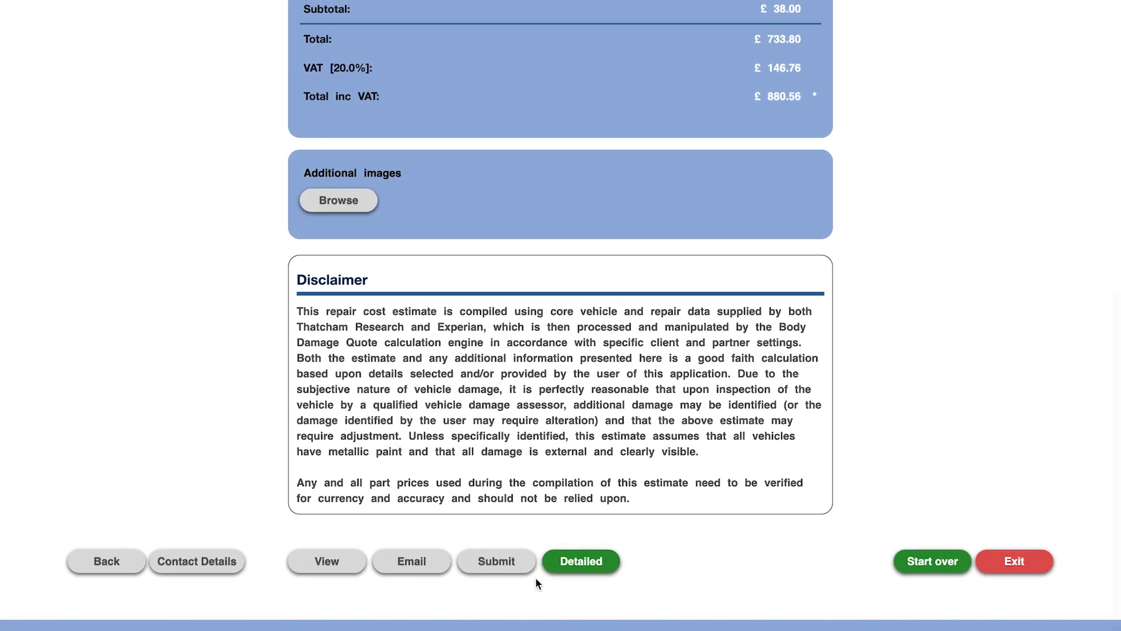
{"action": "left_click", "coordinate": [323, 573]}
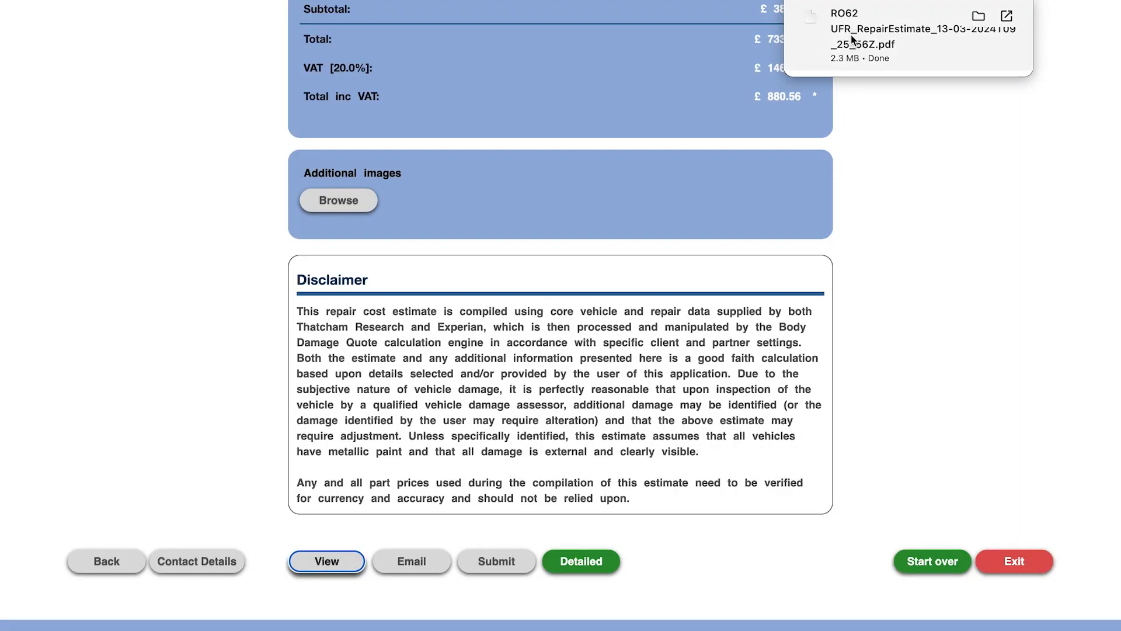
{"action": "left_click", "coordinate": [859, 35]}
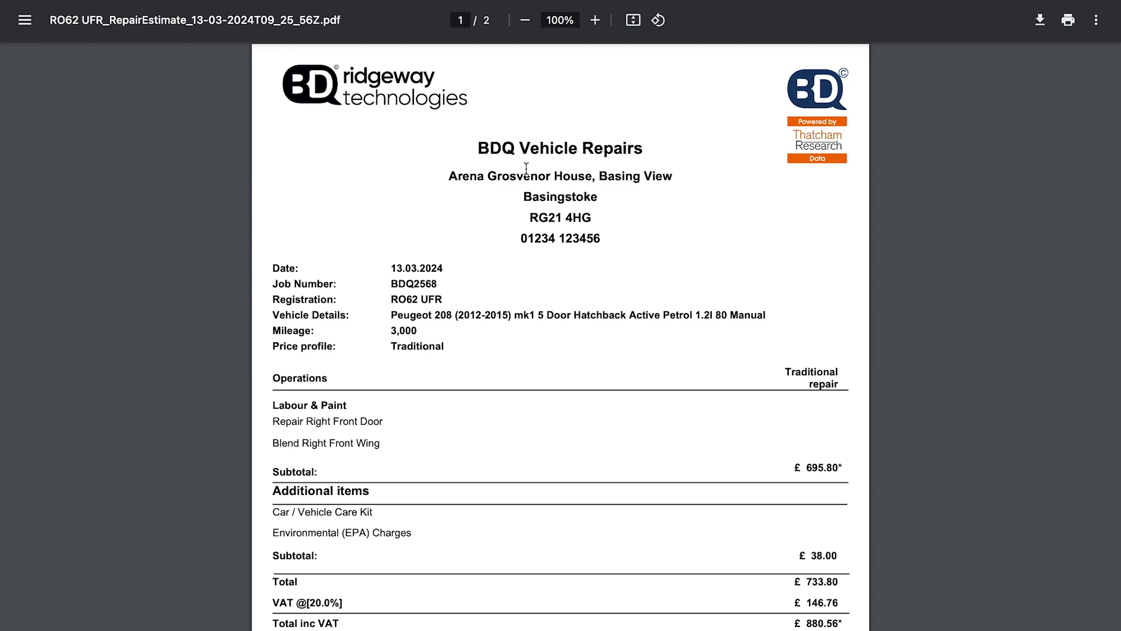
{"action": "scroll", "coordinate": [700, 292], "scroll_direction": "down", "scroll_amount": 3}
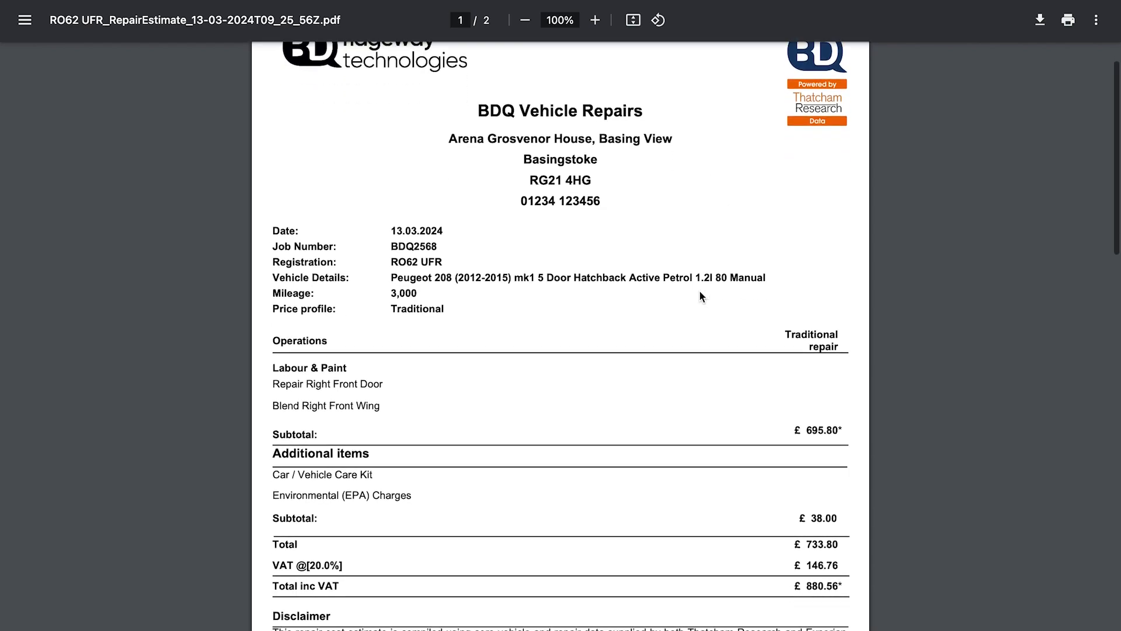
{"action": "scroll", "coordinate": [701, 296], "scroll_direction": "down", "scroll_amount": 1}
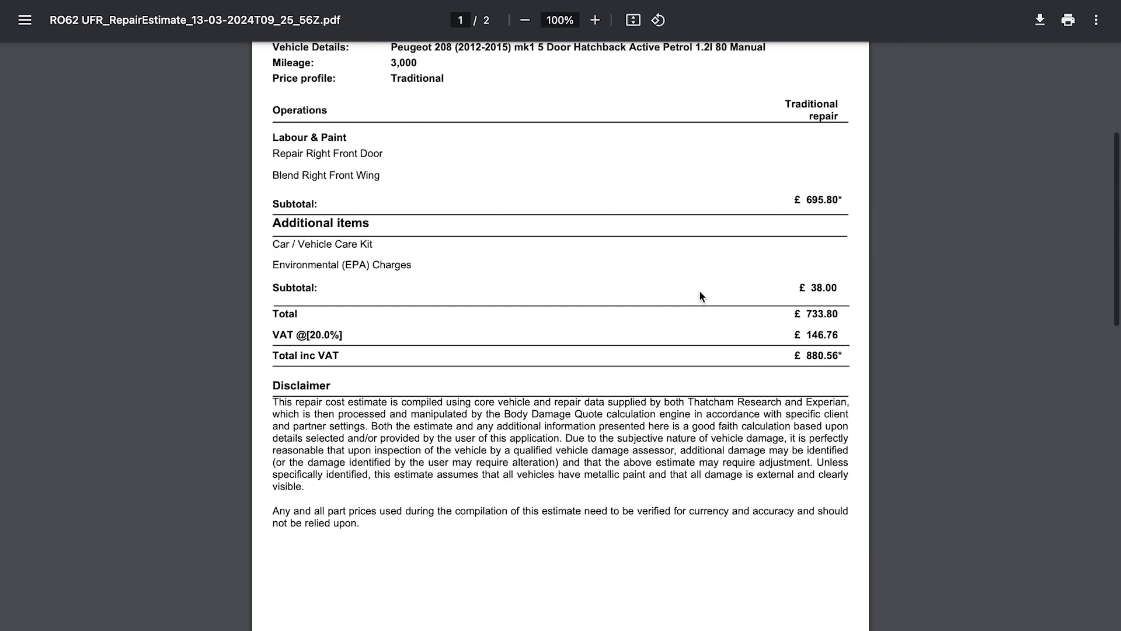
{"action": "scroll", "coordinate": [700, 296], "scroll_direction": "down", "scroll_amount": 4}
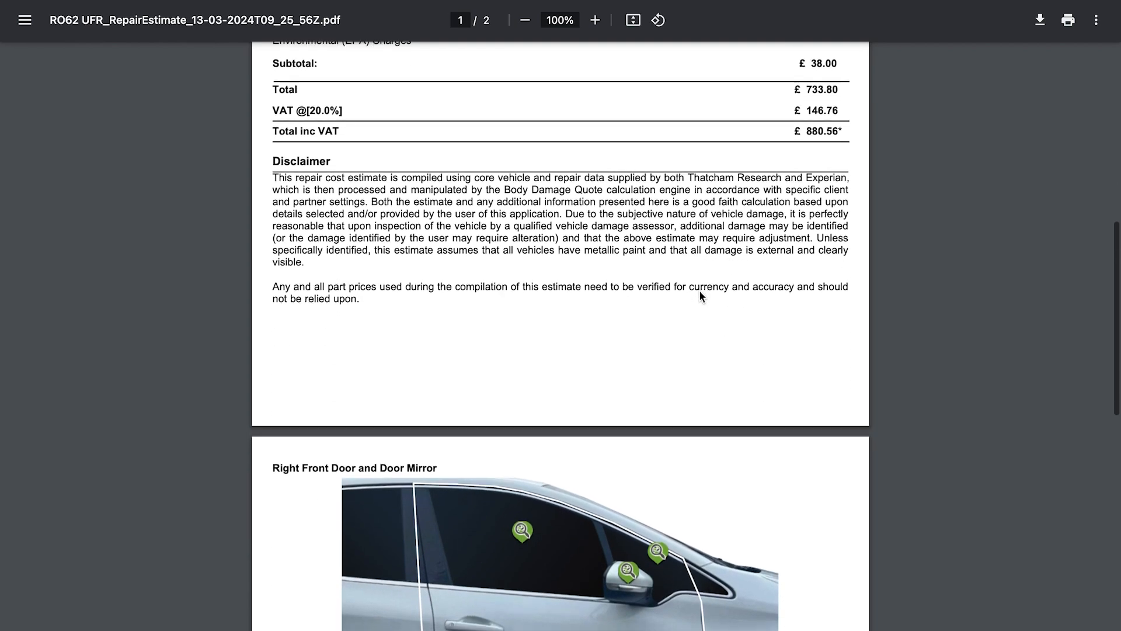
{"action": "scroll", "coordinate": [701, 296], "scroll_direction": "down", "scroll_amount": 4}
- Look through the list of saved estimates across all workflows
{"action": "scroll", "coordinate": [699, 291], "scroll_direction": "down", "scroll_amount": 6}
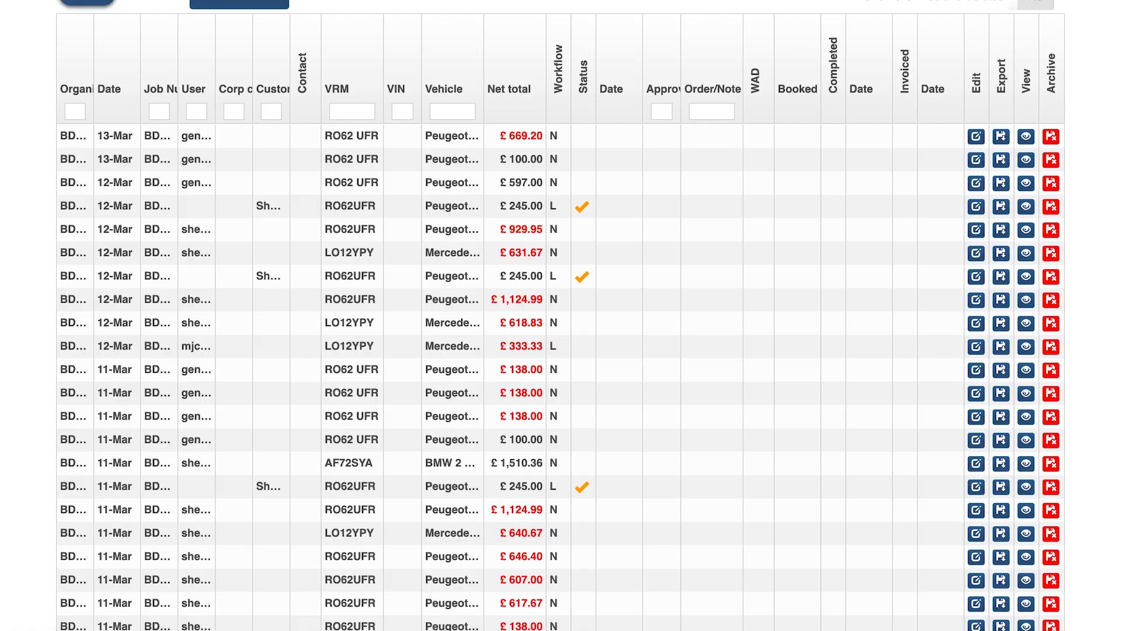
{"action": "scroll", "coordinate": [605, 24], "scroll_direction": "up", "scroll_amount": 3}
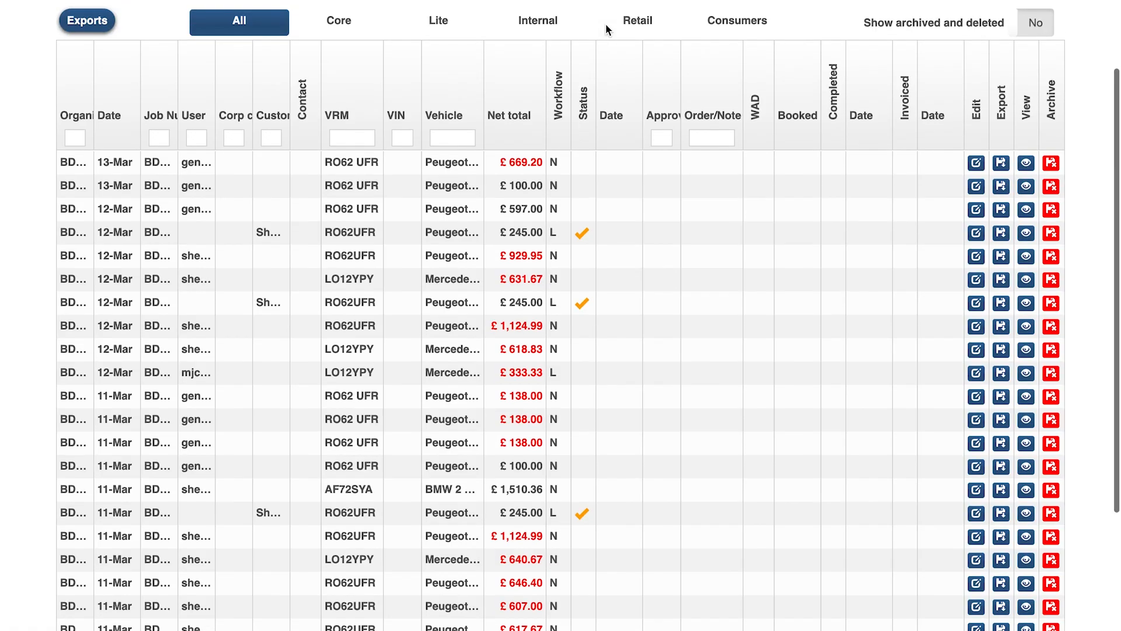